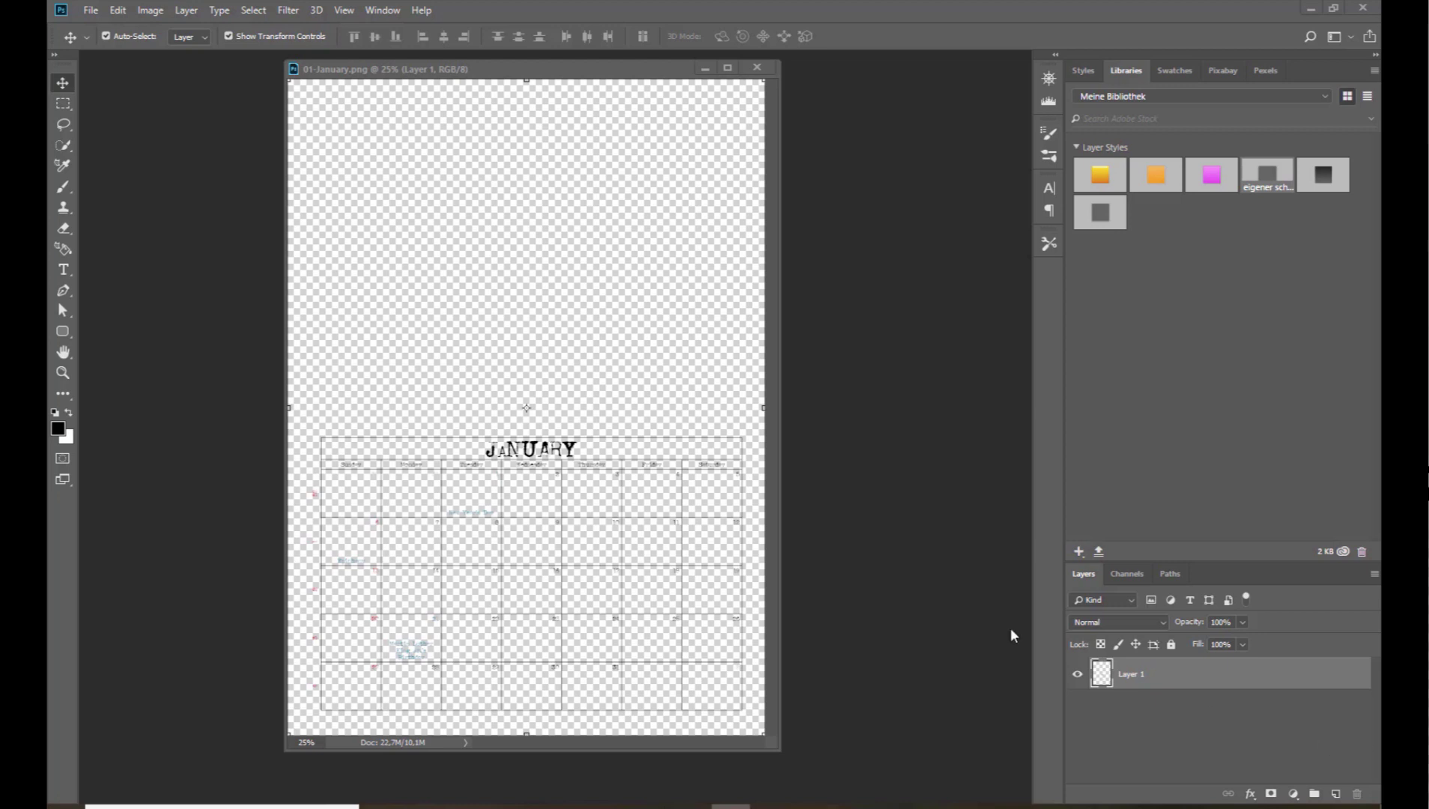
Dock the January calendar document as a tab and examine its date grid and holiday entries up close
{"action": "left_click", "coordinate": [563, 355]}
{"action": "key", "text": "ctrl+plus"}
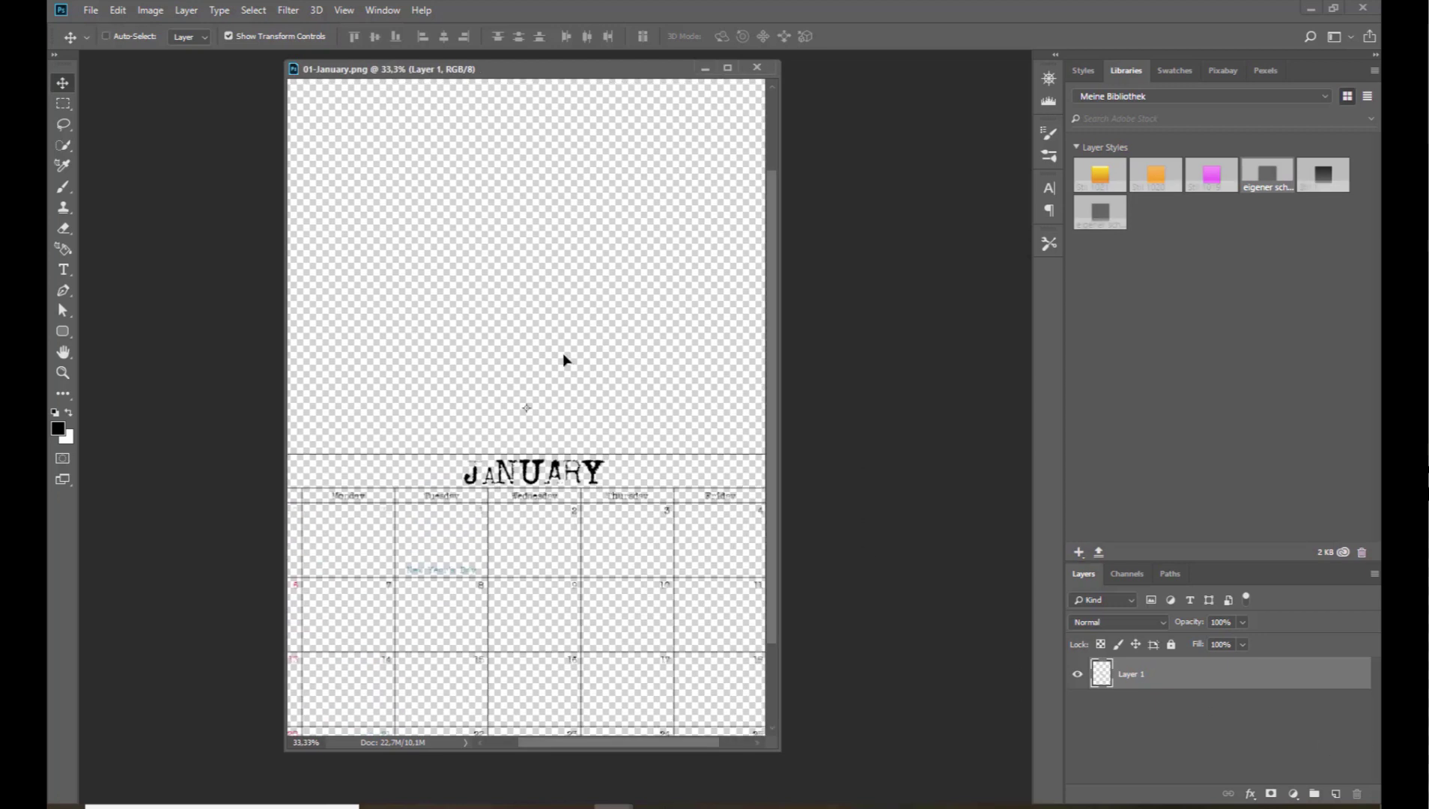
{"action": "key", "text": "ctrl+plus"}
{"action": "left_click_drag", "start_coordinate": [567, 70], "coordinate": [596, 59]}
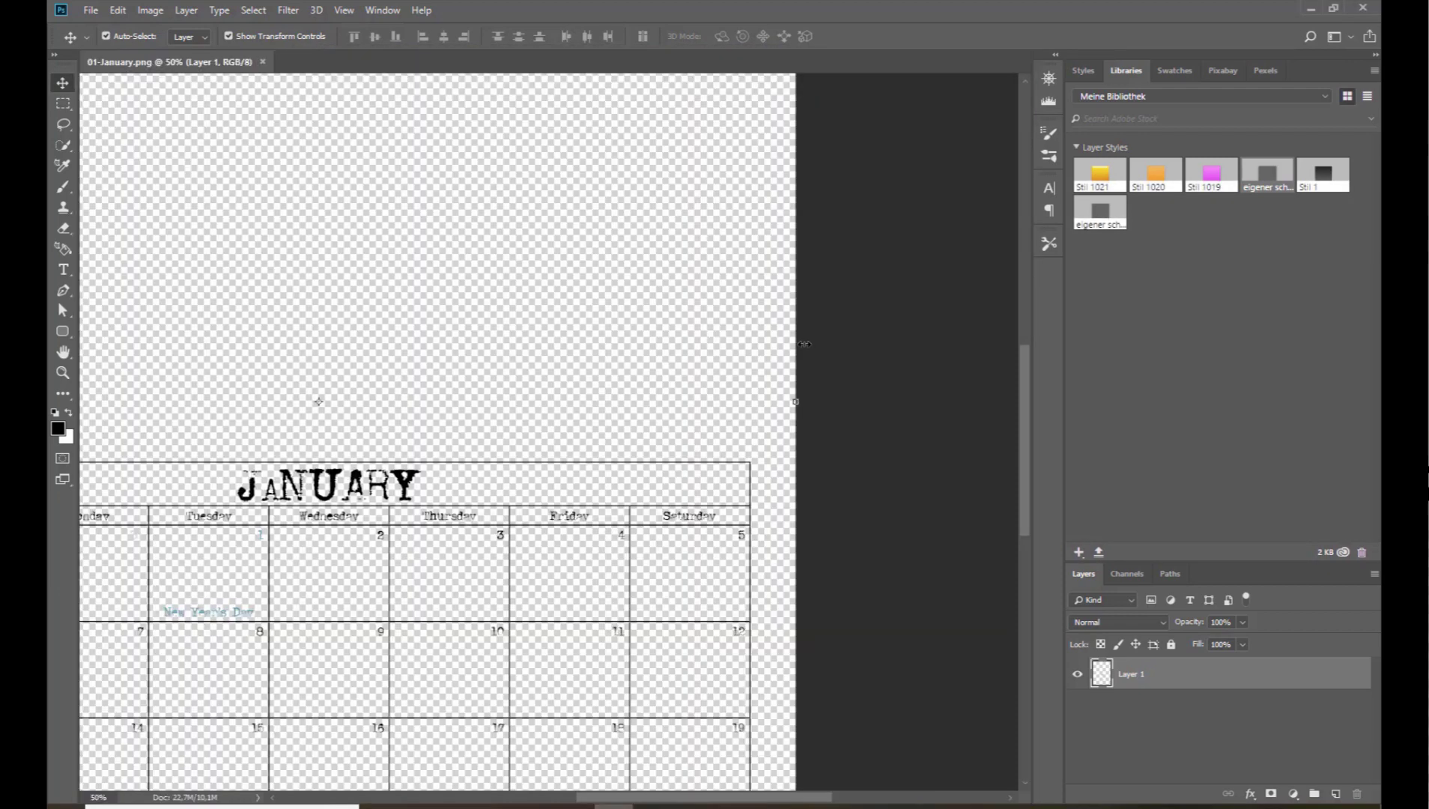
{"action": "left_click_drag", "start_coordinate": [1020, 426], "coordinate": [1020, 519]}
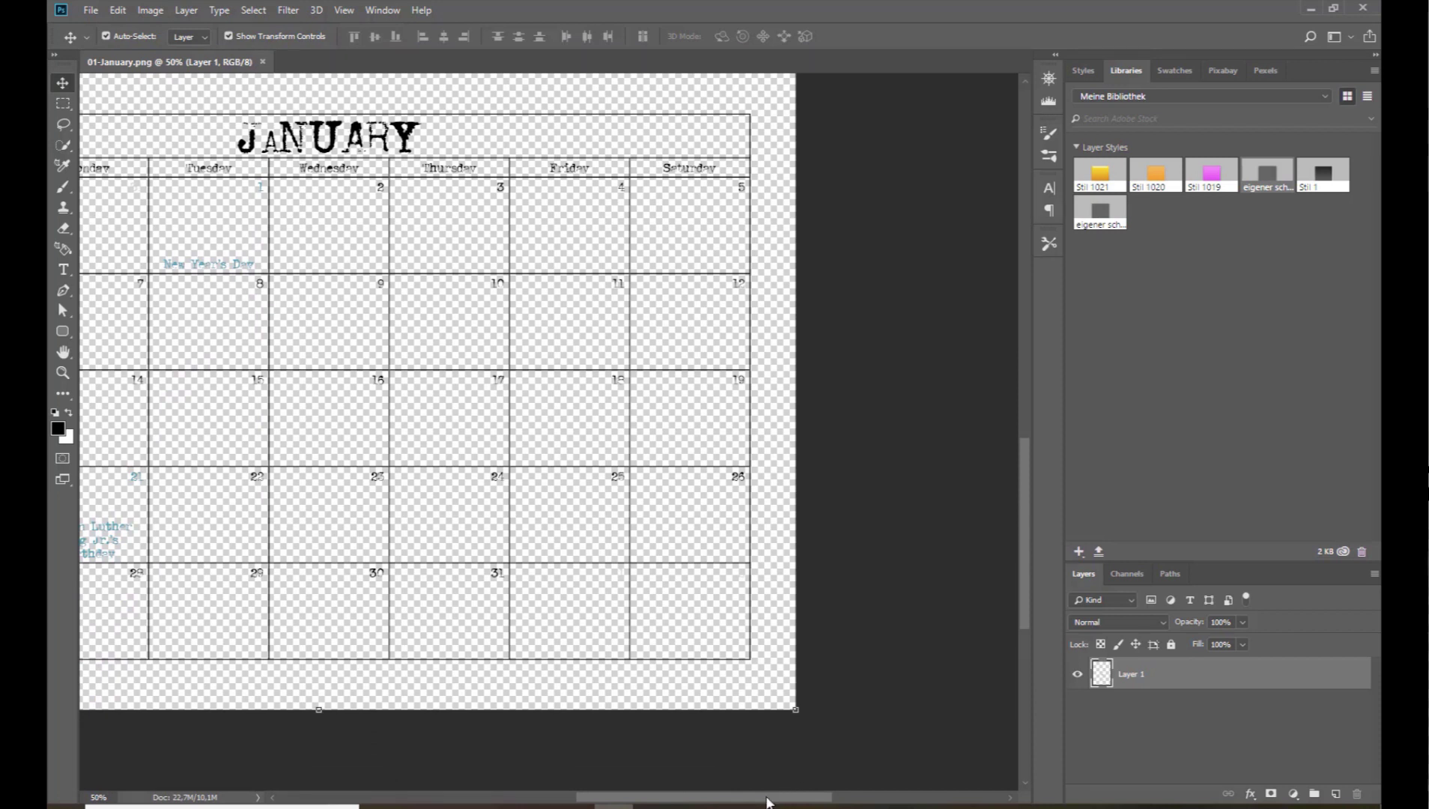
{"action": "left_click_drag", "start_coordinate": [769, 796], "coordinate": [683, 796]}
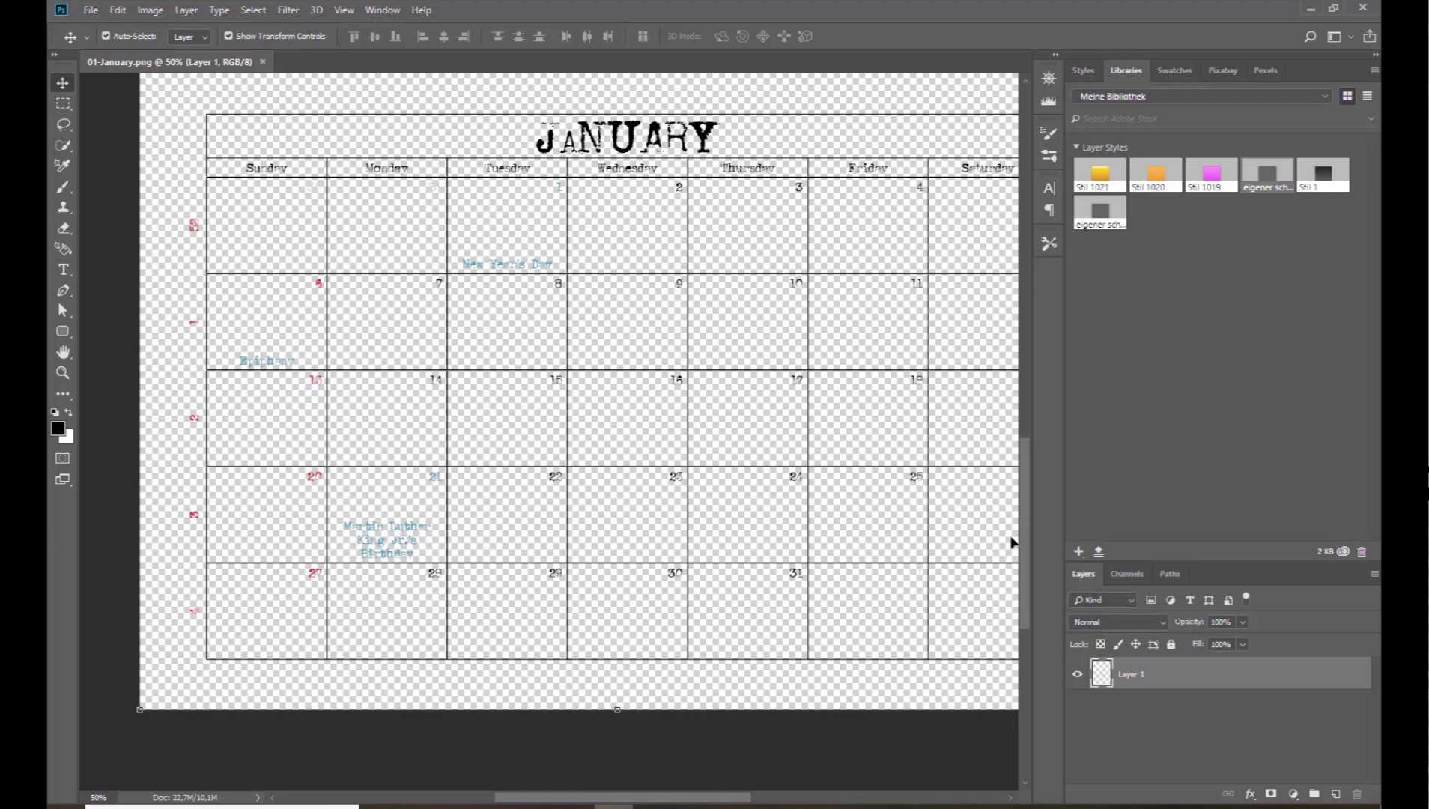
{"action": "key", "text": "ctrl+0"}
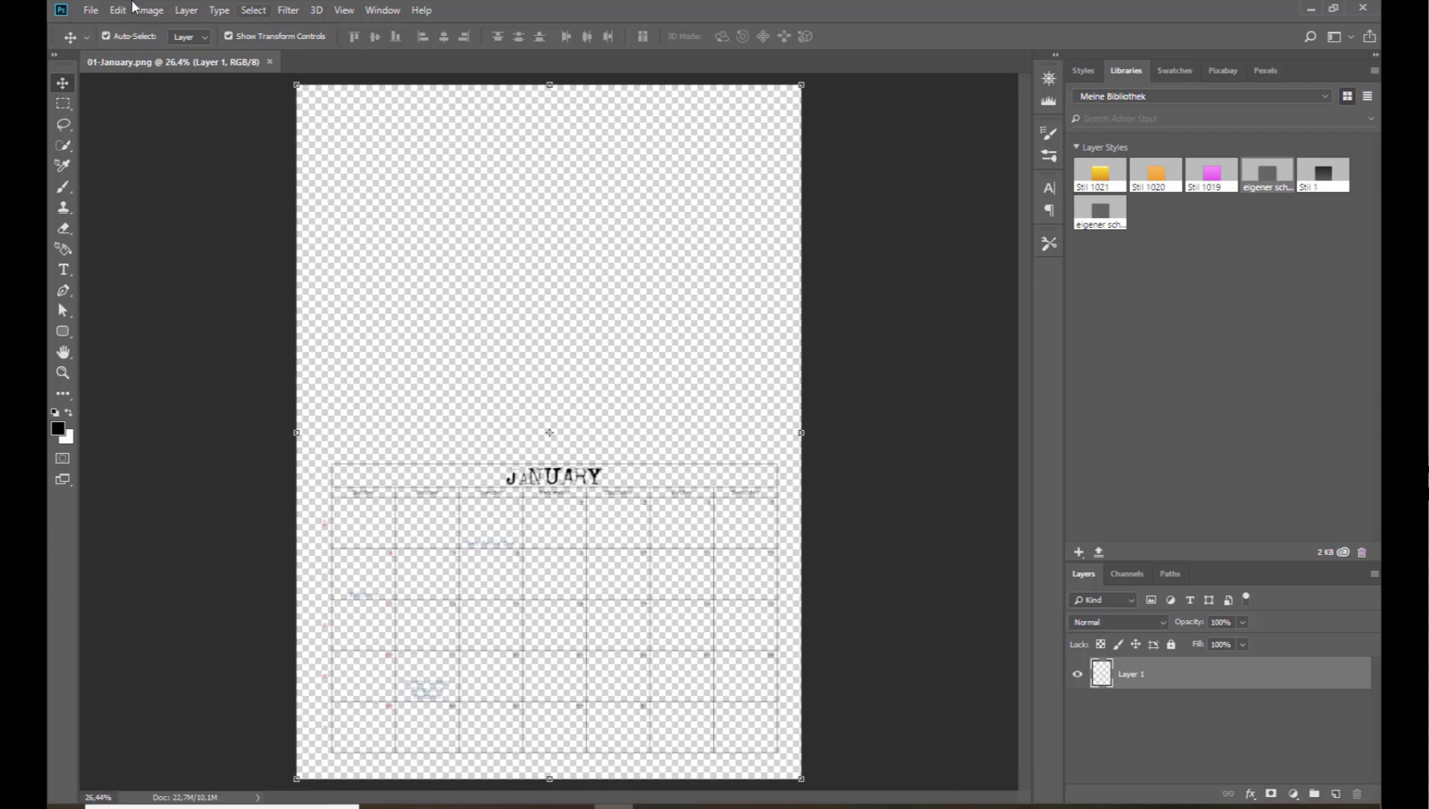
Open the purple paper nbk-HELLO2018-PP-Solids7.jpg from the nbk-HELLO2018-PP-Solids folder
{"action": "left_click", "coordinate": [89, 11]}
{"action": "left_click", "coordinate": [109, 42]}
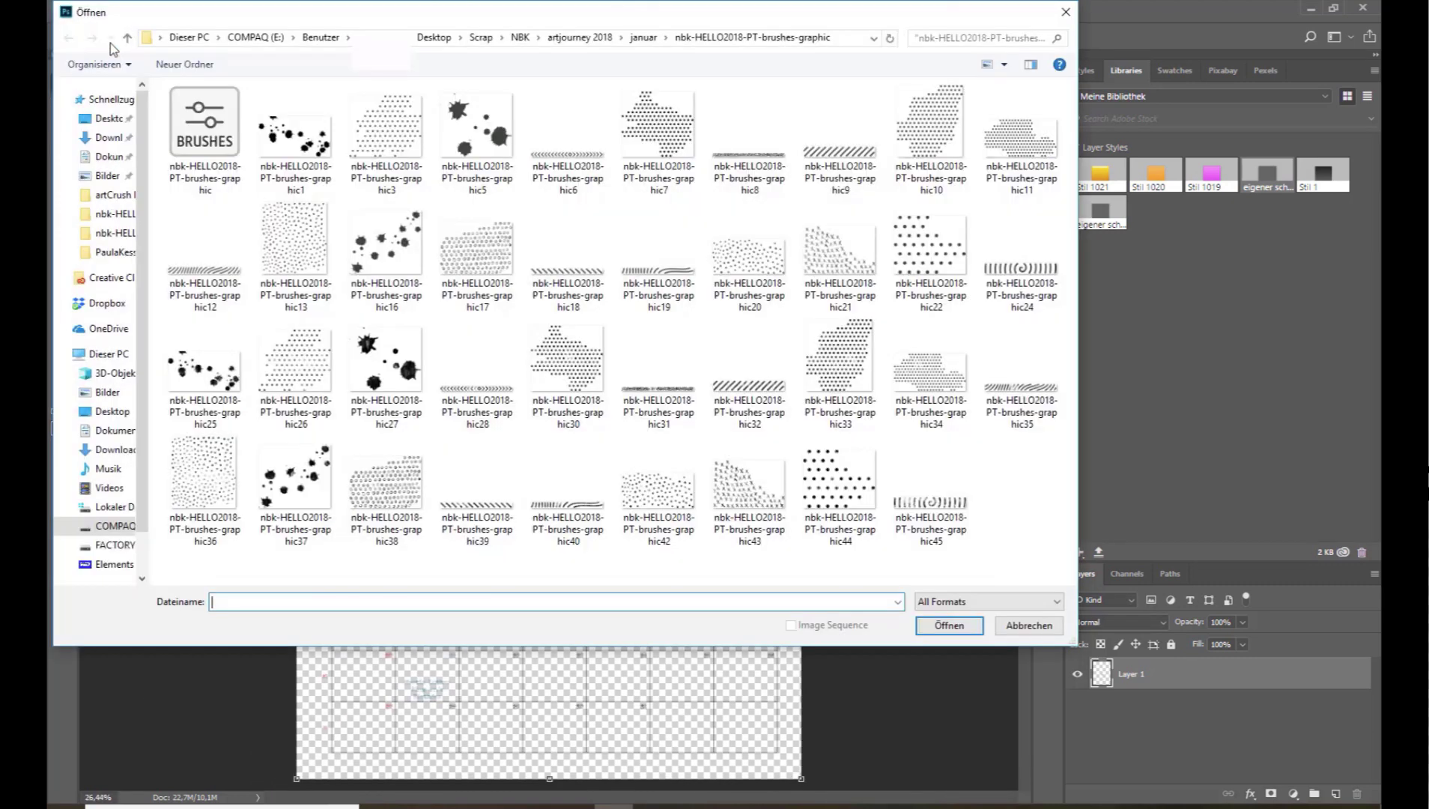
{"action": "left_click", "coordinate": [642, 39]}
{"action": "double_click", "coordinate": [500, 238]}
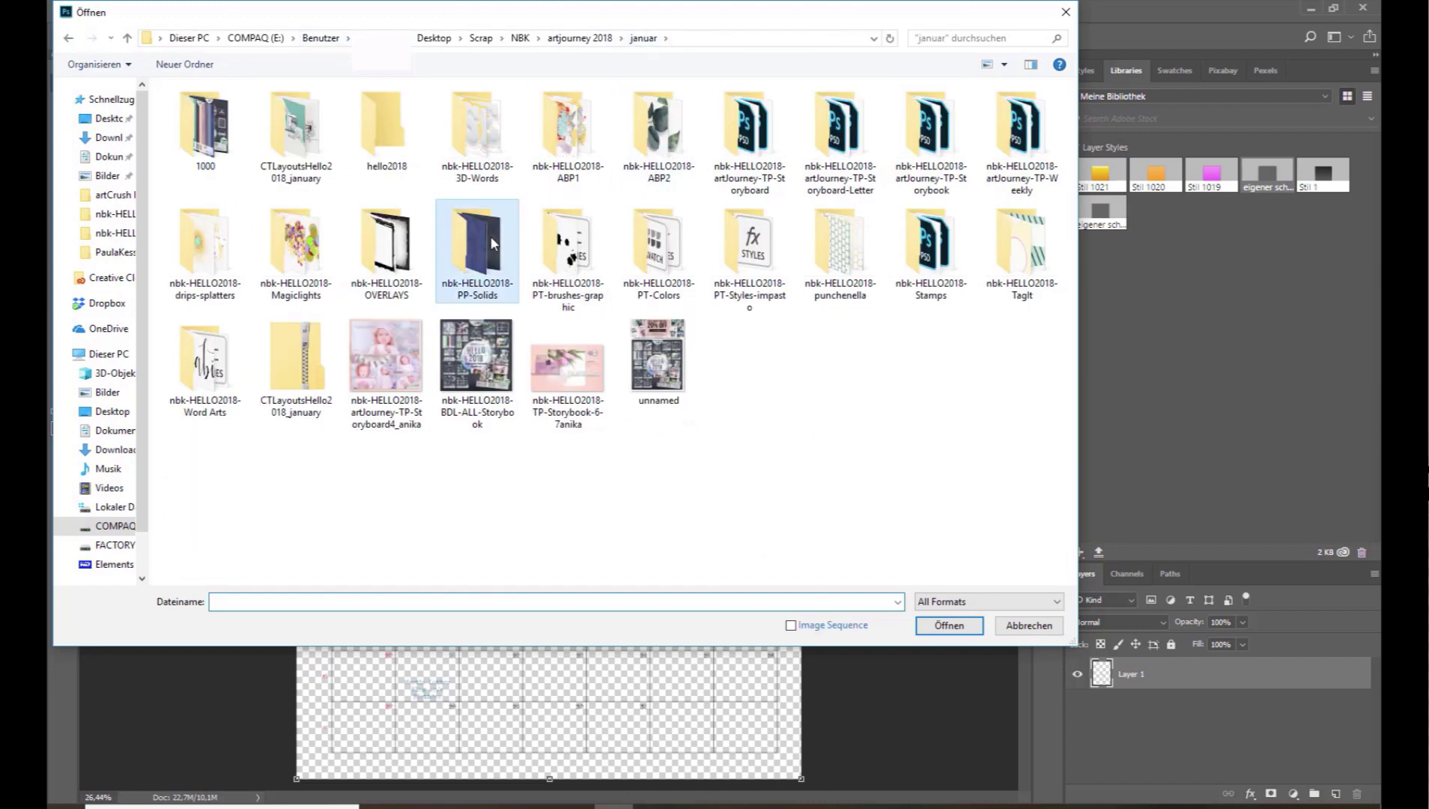
{"action": "double_click", "coordinate": [749, 123]}
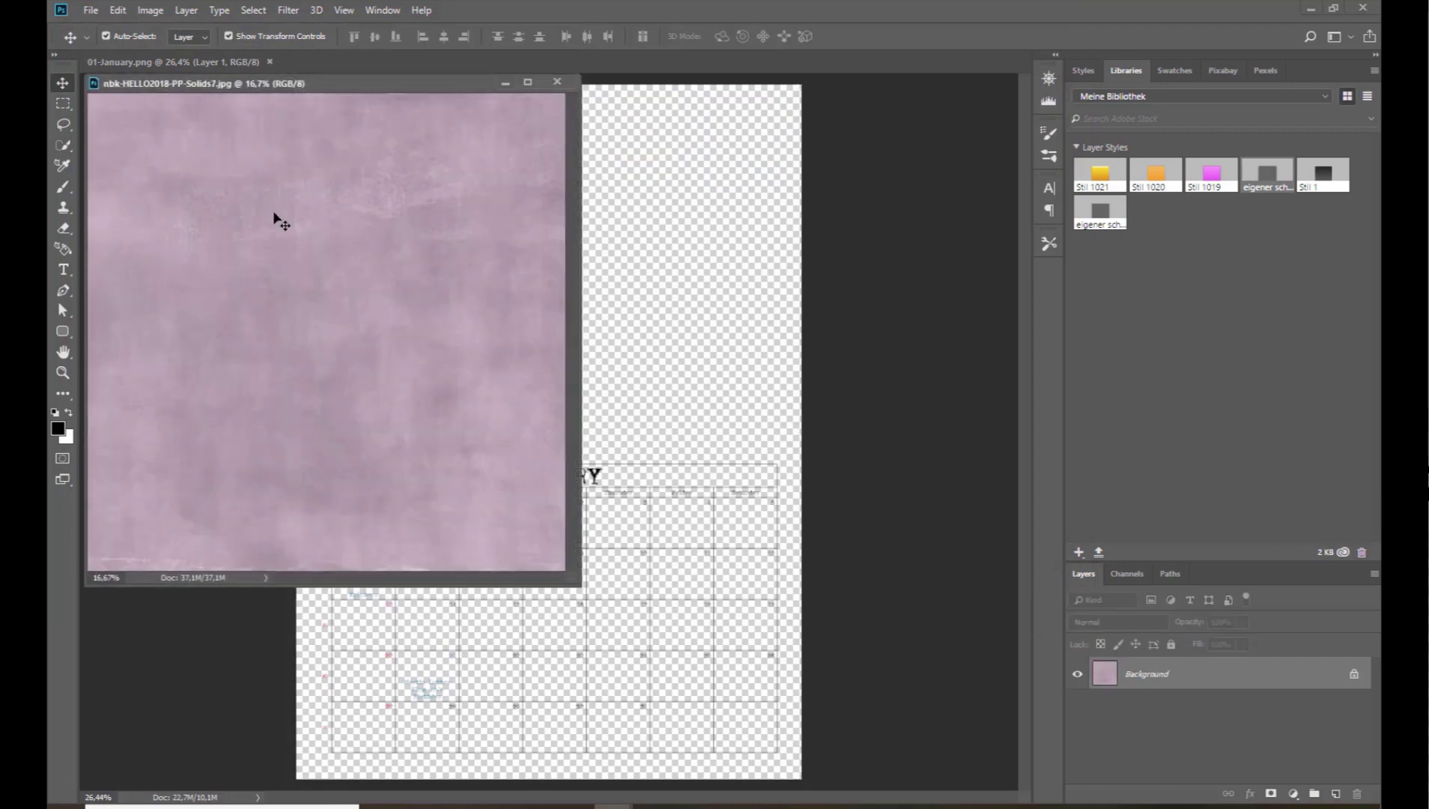
Copy the purple paper over the whole calendar page, close its source file and put its layer beneath Layer 1
{"action": "left_click_drag", "start_coordinate": [650, 212], "coordinate": [587, 185]}
{"action": "left_click", "coordinate": [556, 81]}
{"action": "left_click_drag", "start_coordinate": [1212, 679], "coordinate": [1210, 717]}
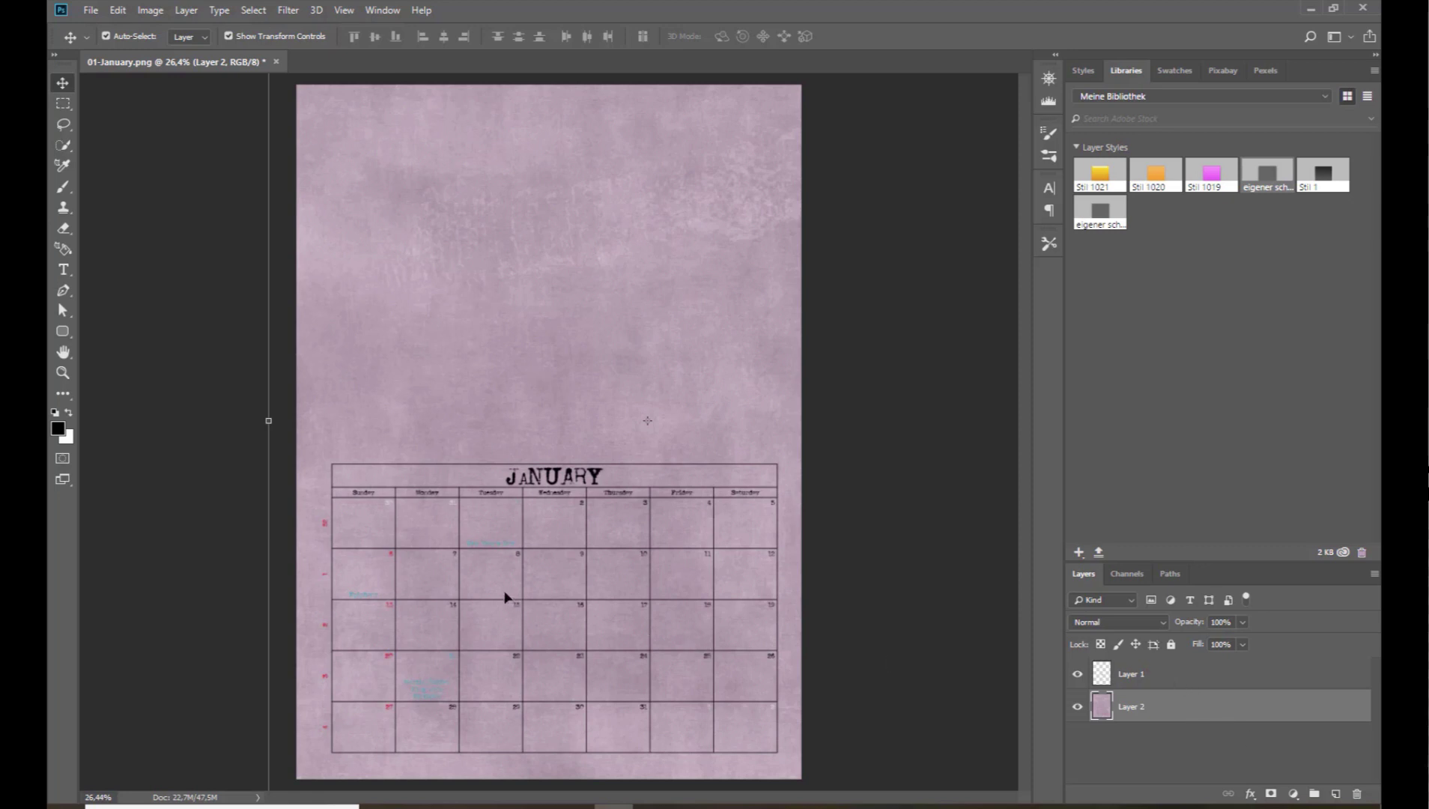
Select the cyan holiday text on Layer 1 using Color Range set to Cyans
{"action": "left_click", "coordinate": [1168, 683]}
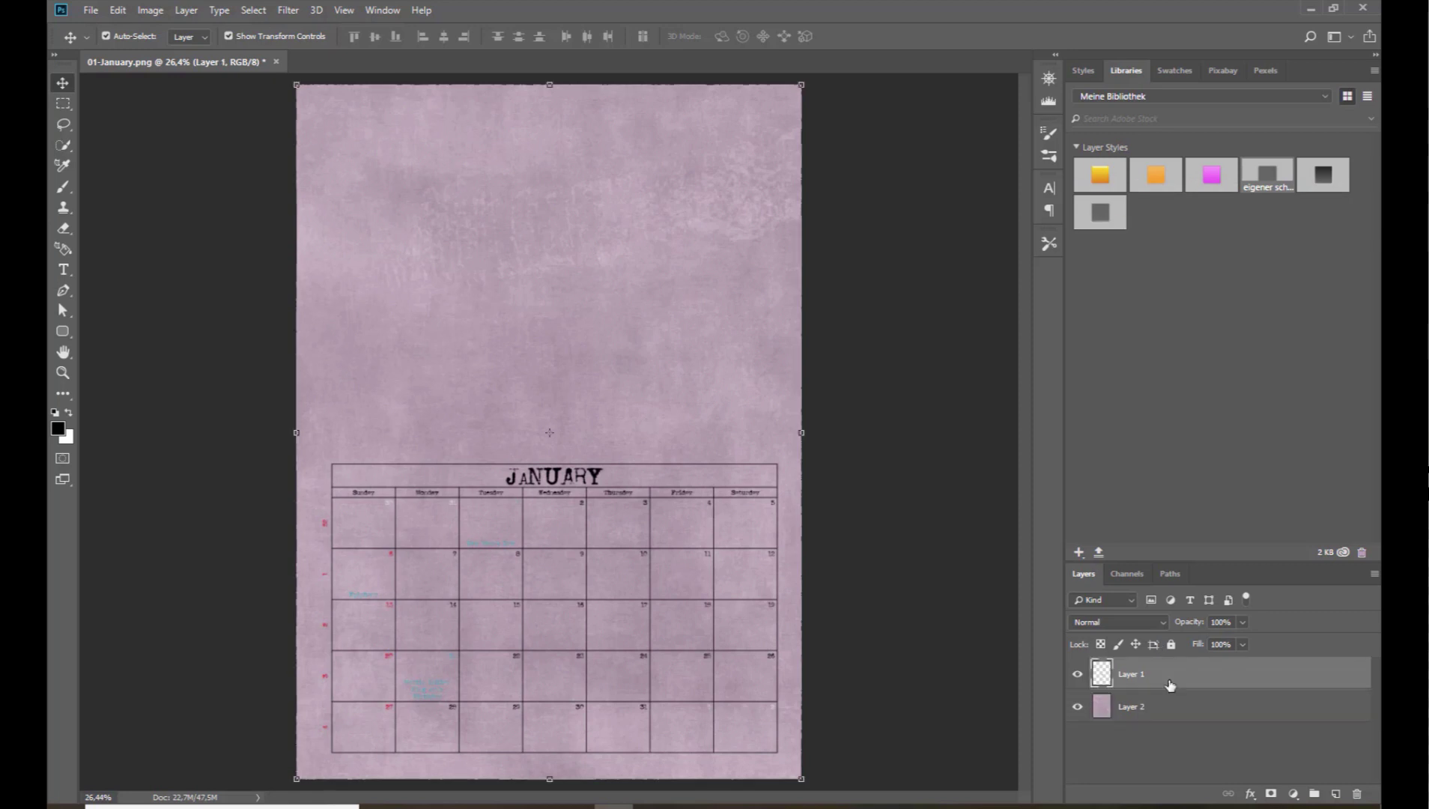
{"action": "left_click", "coordinate": [255, 11]}
{"action": "left_click", "coordinate": [282, 166]}
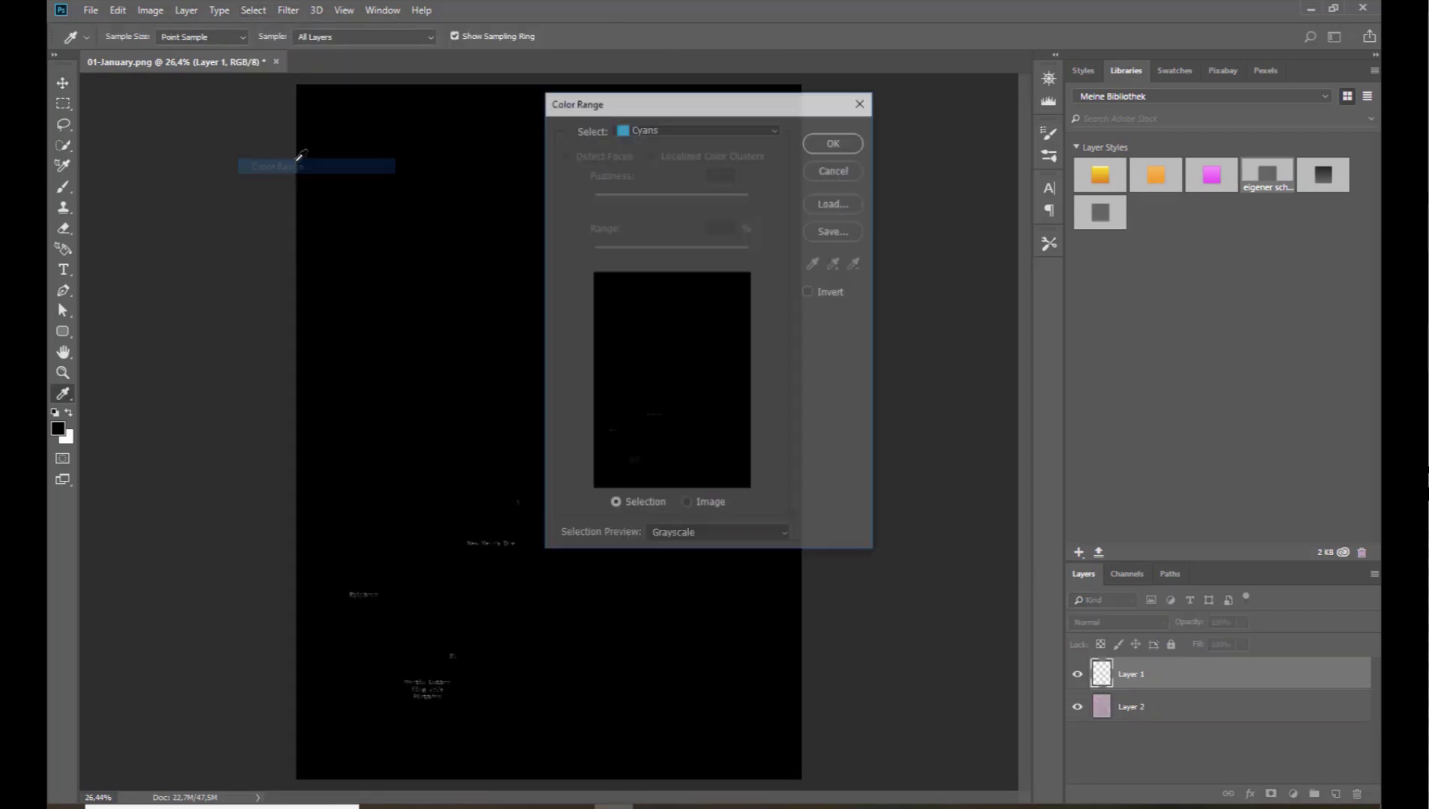
{"action": "left_click", "coordinate": [620, 131]}
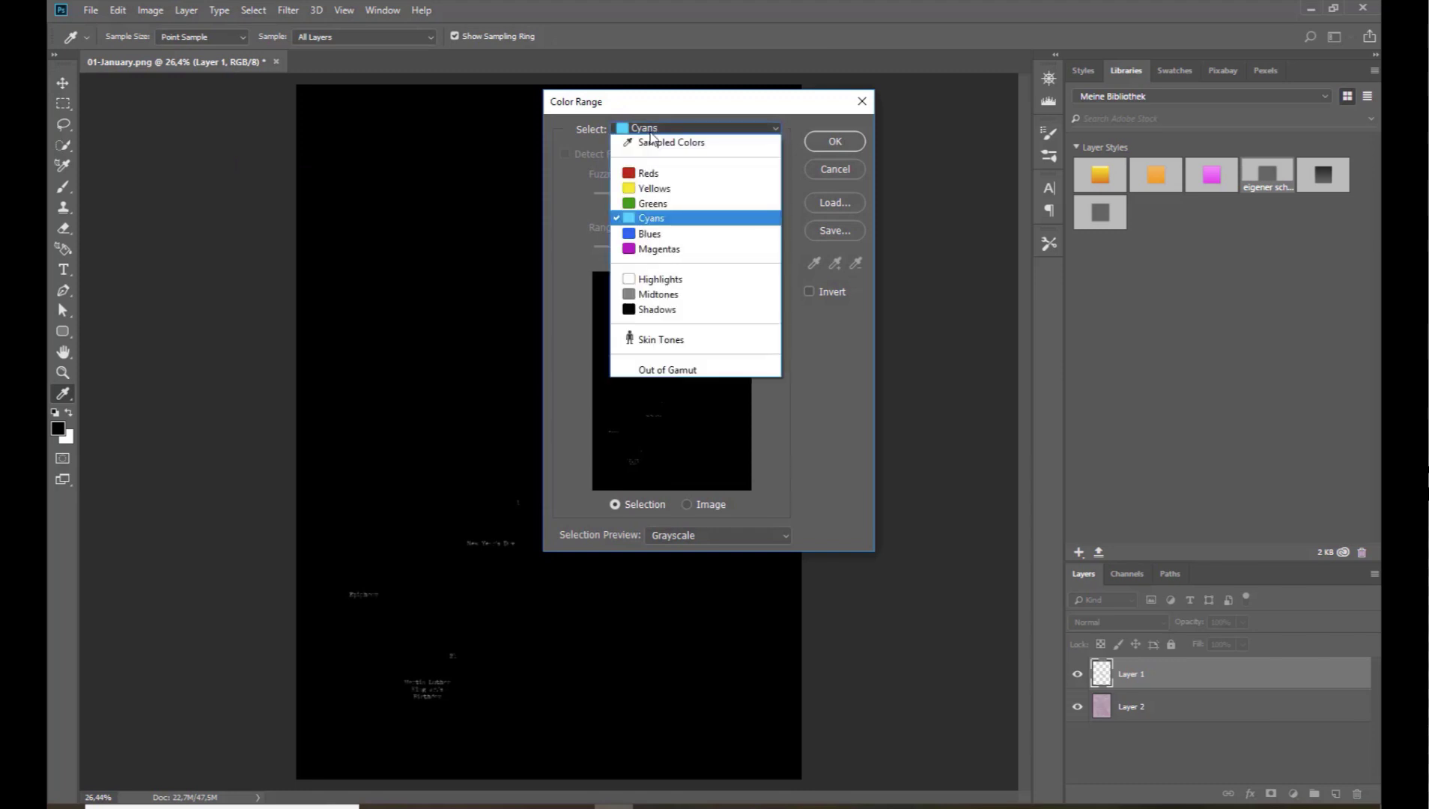
{"action": "left_click", "coordinate": [670, 221]}
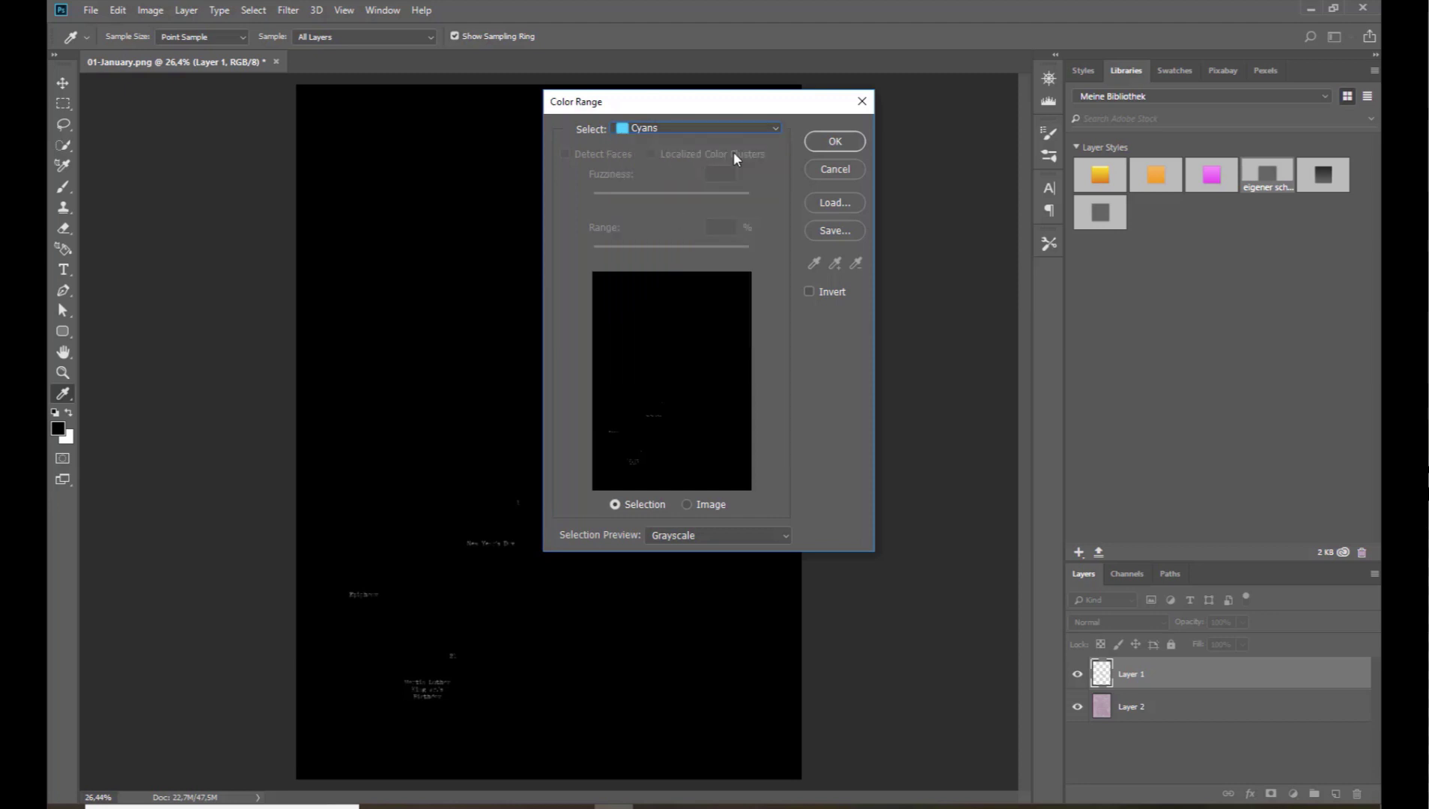
{"action": "left_click", "coordinate": [835, 143]}
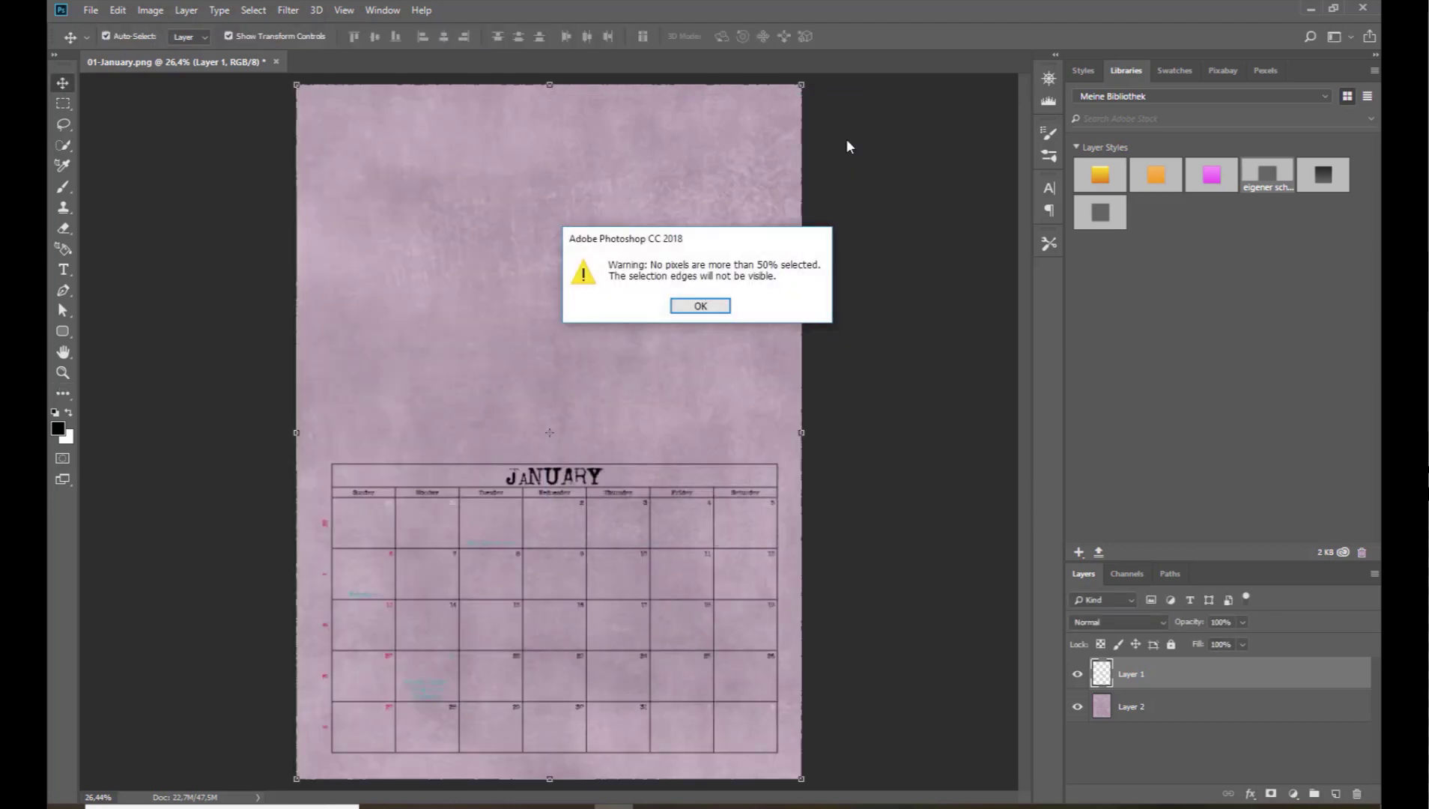
{"action": "left_click", "coordinate": [706, 303]}
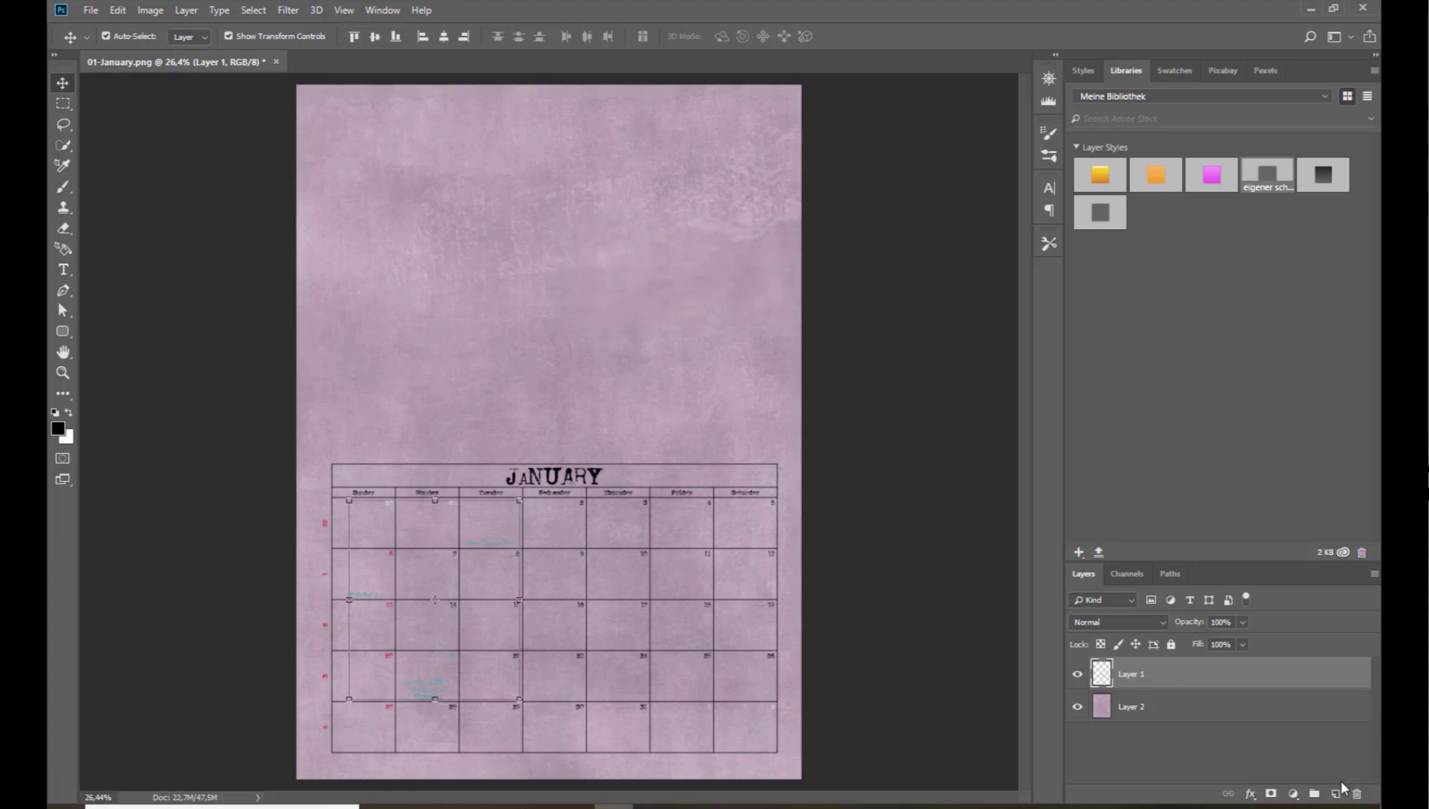
Add a colorized Hue/Saturation adjustment for the selected text with hue 338, saturation 87 and lightness -57
{"action": "left_click", "coordinate": [1293, 793]}
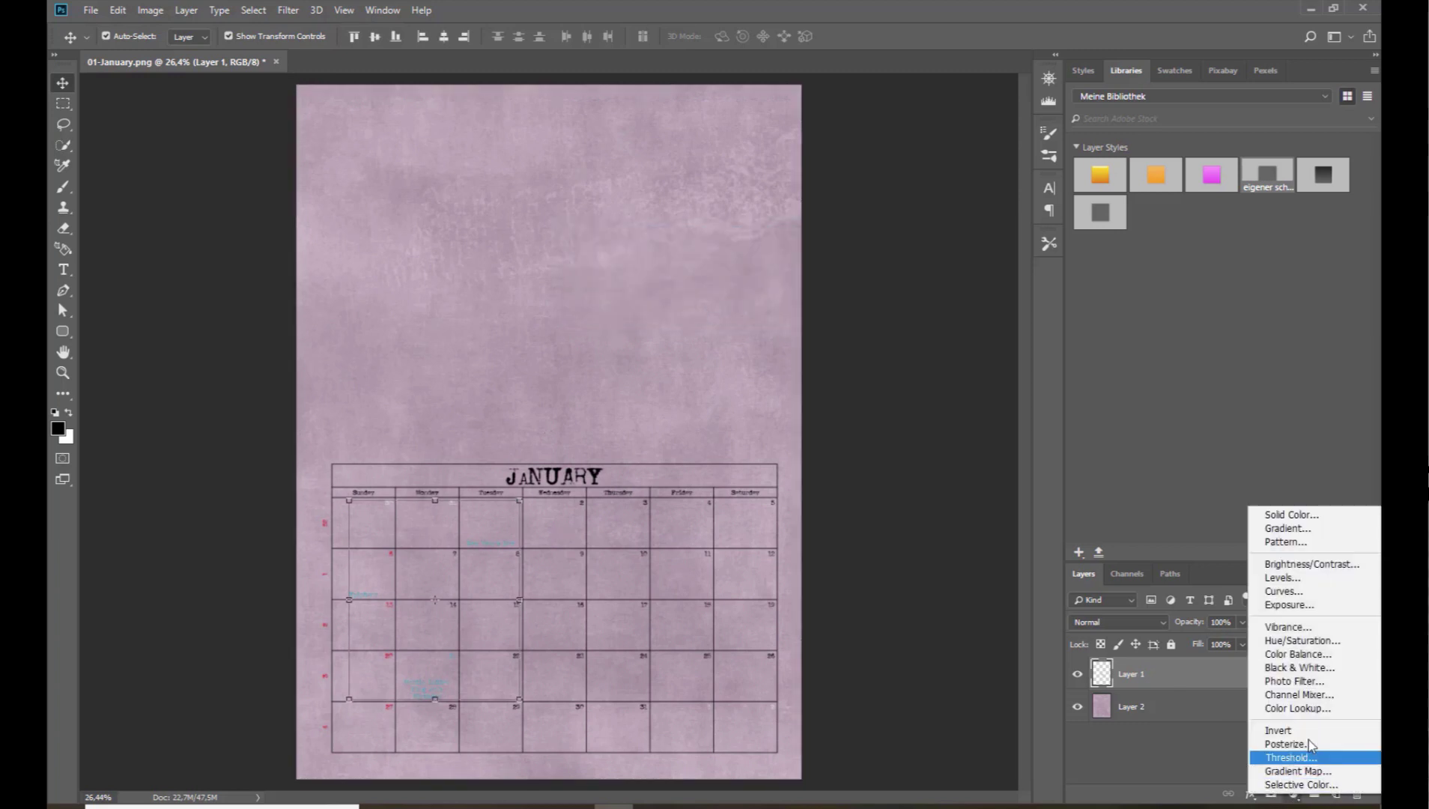
{"action": "left_click", "coordinate": [1303, 642]}
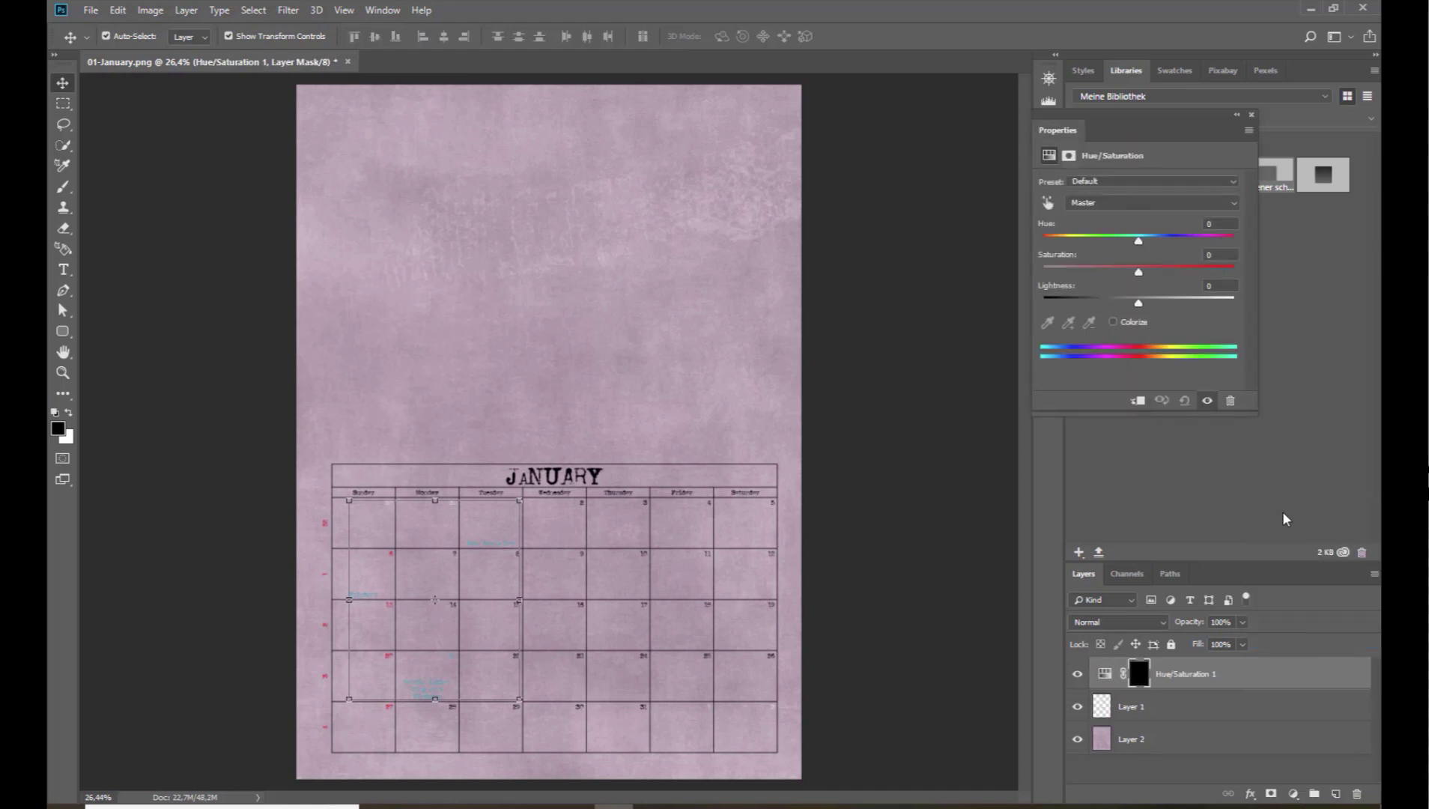
{"action": "left_click", "coordinate": [1115, 320]}
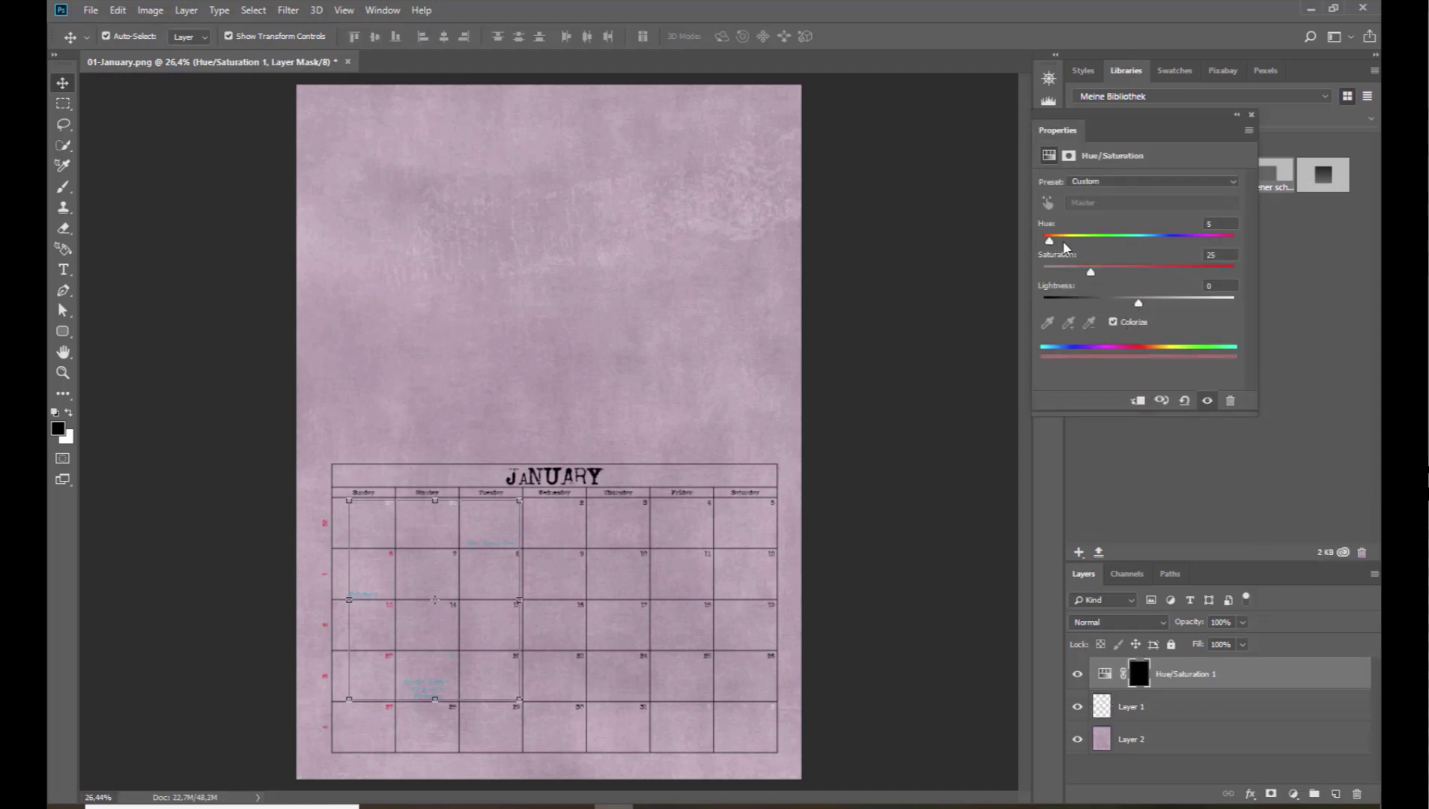
{"action": "left_click_drag", "start_coordinate": [1064, 241], "coordinate": [1172, 247]}
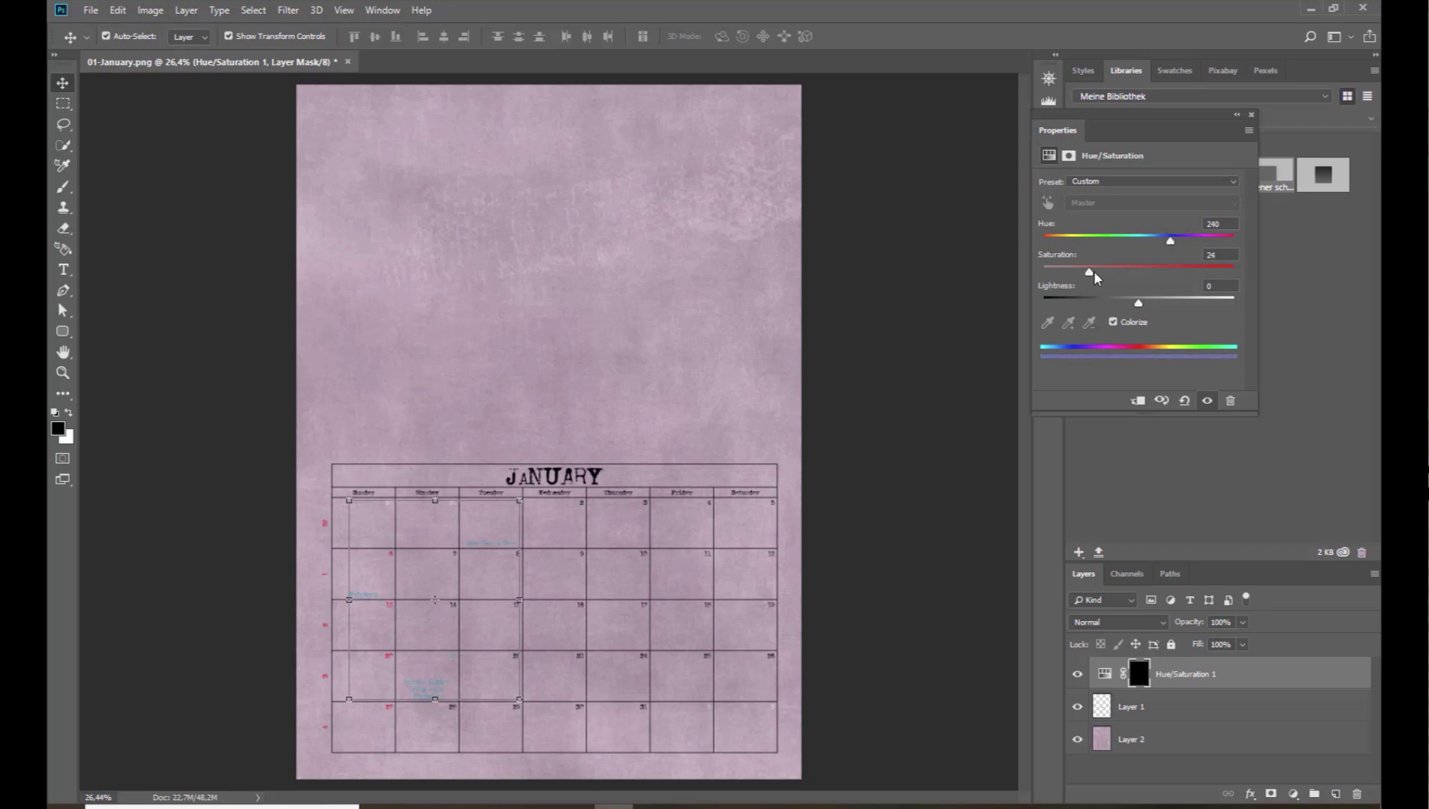
{"action": "left_click_drag", "start_coordinate": [1092, 271], "coordinate": [1083, 302]}
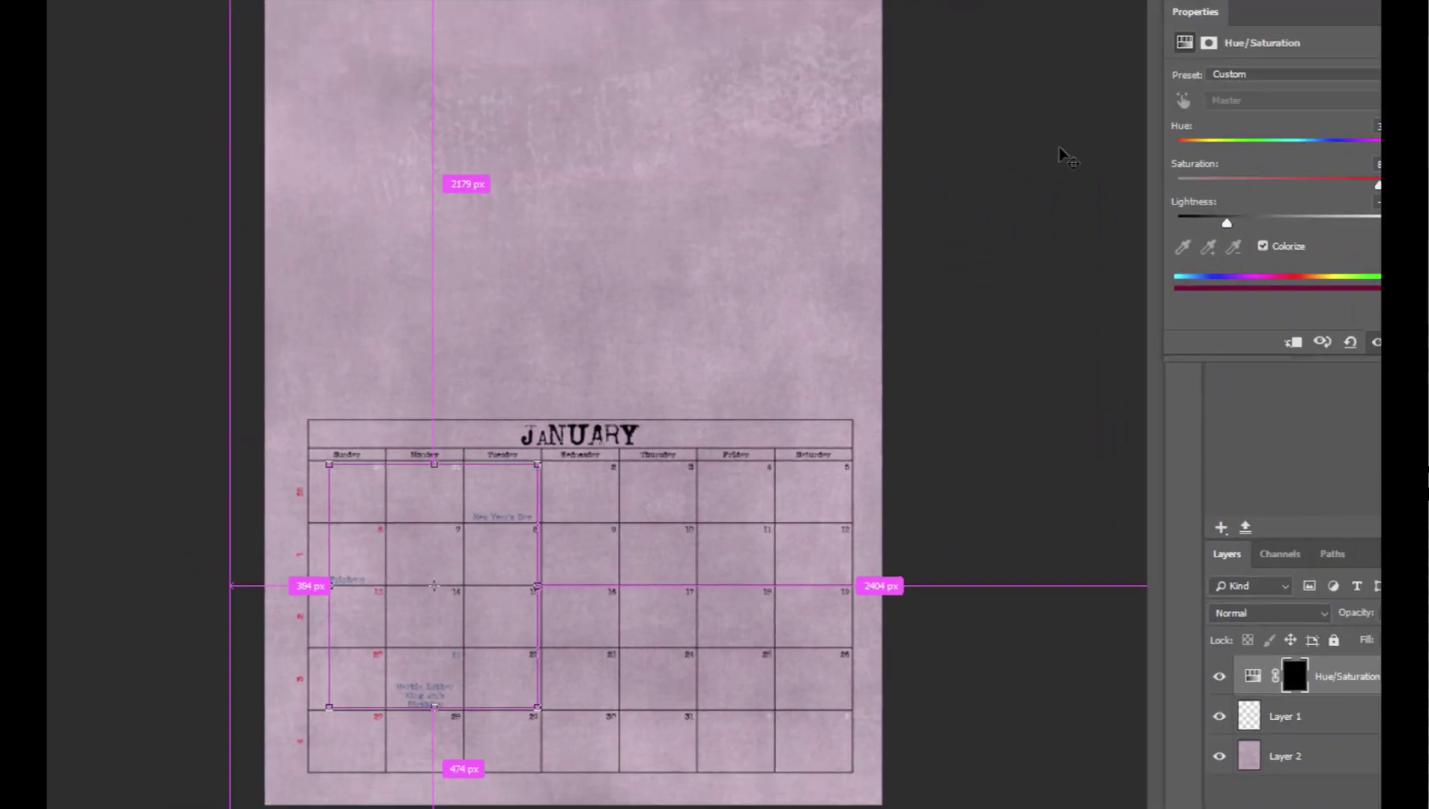
Refine the holiday text's Hue/Saturation adjustment to hue 360, saturation 65 and lightness -68
{"action": "key", "text": "ctrl+plus"}
{"action": "key", "text": "ctrl+plus"}
{"action": "key", "text": "ctrl+plus"}
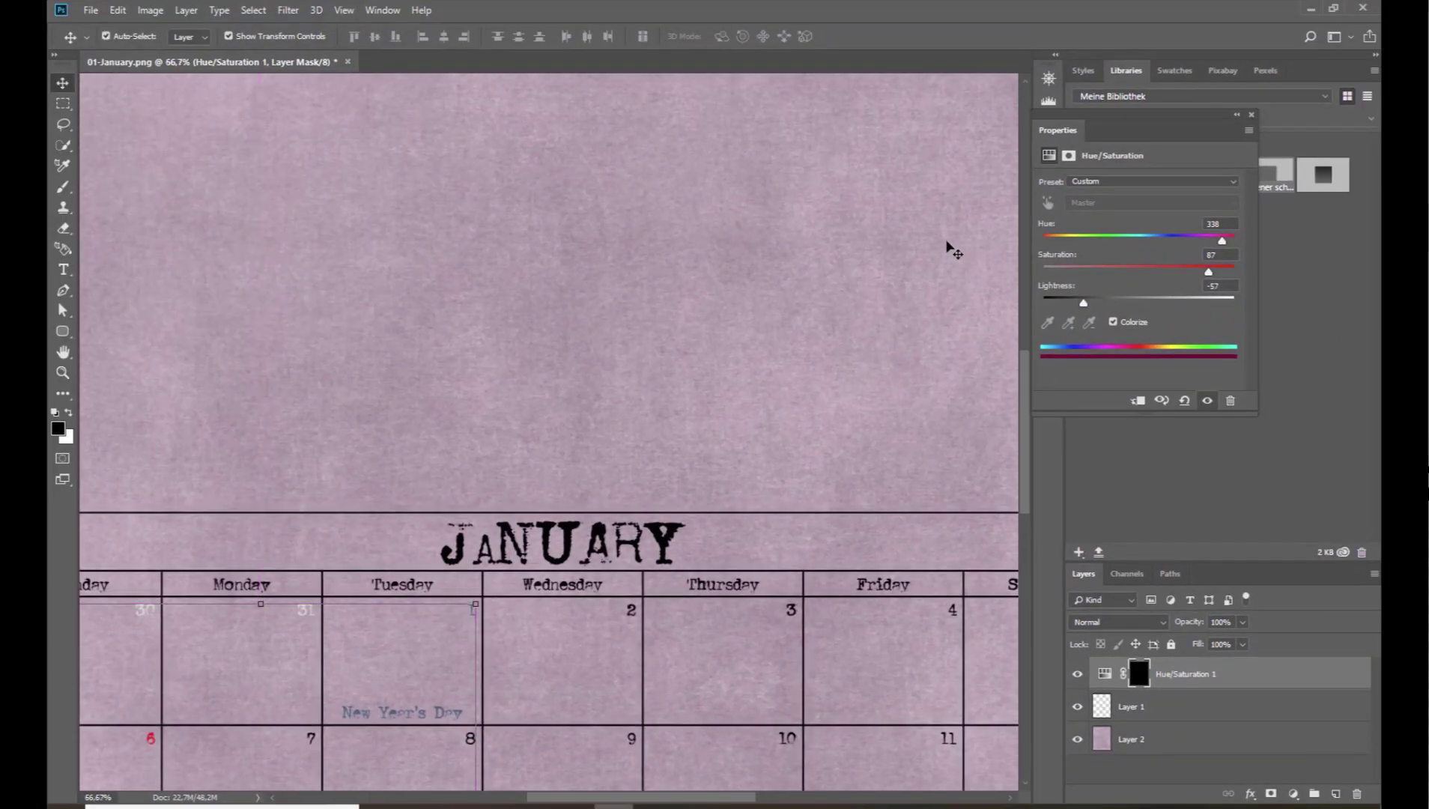
{"action": "scroll", "coordinate": [831, 464], "scroll_direction": "down", "scroll_amount": 3}
{"action": "scroll", "coordinate": [840, 460], "scroll_direction": "down", "scroll_amount": 7}
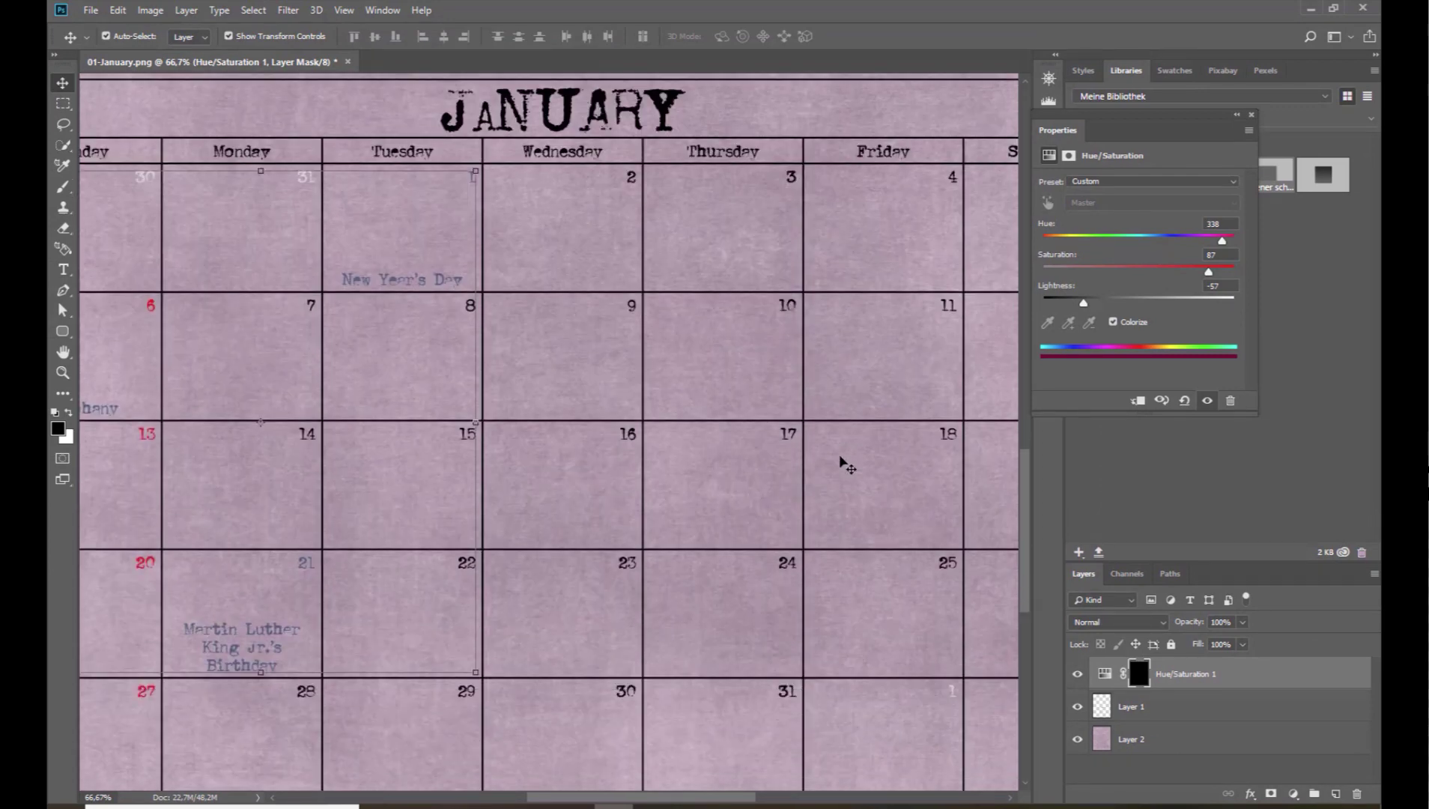
{"action": "left_click_drag", "start_coordinate": [711, 798], "coordinate": [669, 798]}
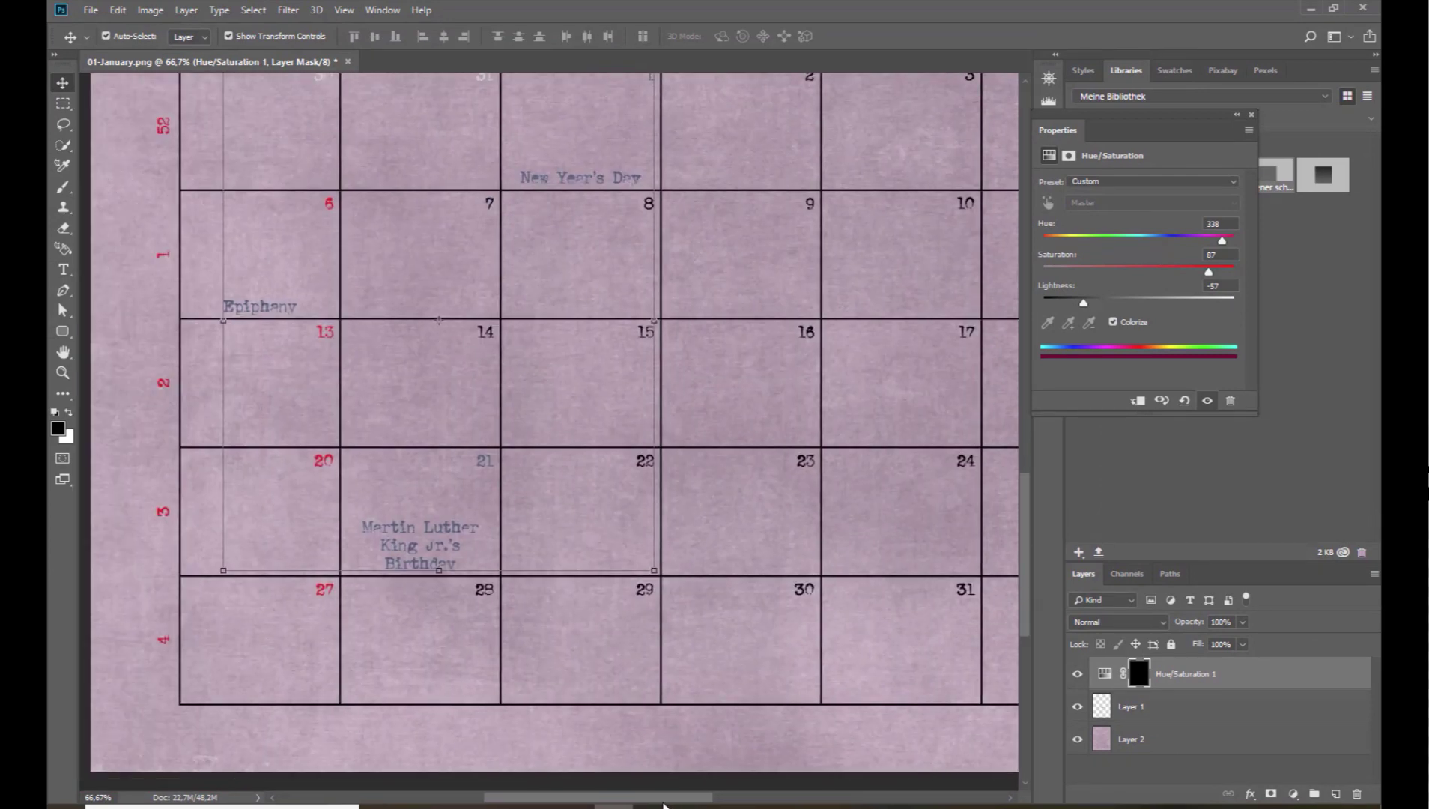
{"action": "left_click_drag", "start_coordinate": [1223, 245], "coordinate": [1177, 247]}
{"action": "mouse_move", "coordinate": [1084, 303]}
{"action": "left_mouse_down"}
{"action": "mouse_move", "coordinate": [1156, 301]}
{"action": "mouse_move", "coordinate": [1046, 303]}
{"action": "mouse_move", "coordinate": [1106, 304]}
{"action": "mouse_move", "coordinate": [1074, 304]}
{"action": "left_mouse_up"}
{"action": "left_click_drag", "start_coordinate": [1205, 271], "coordinate": [1236, 255]}
{"action": "key", "text": "ctrl+0"}
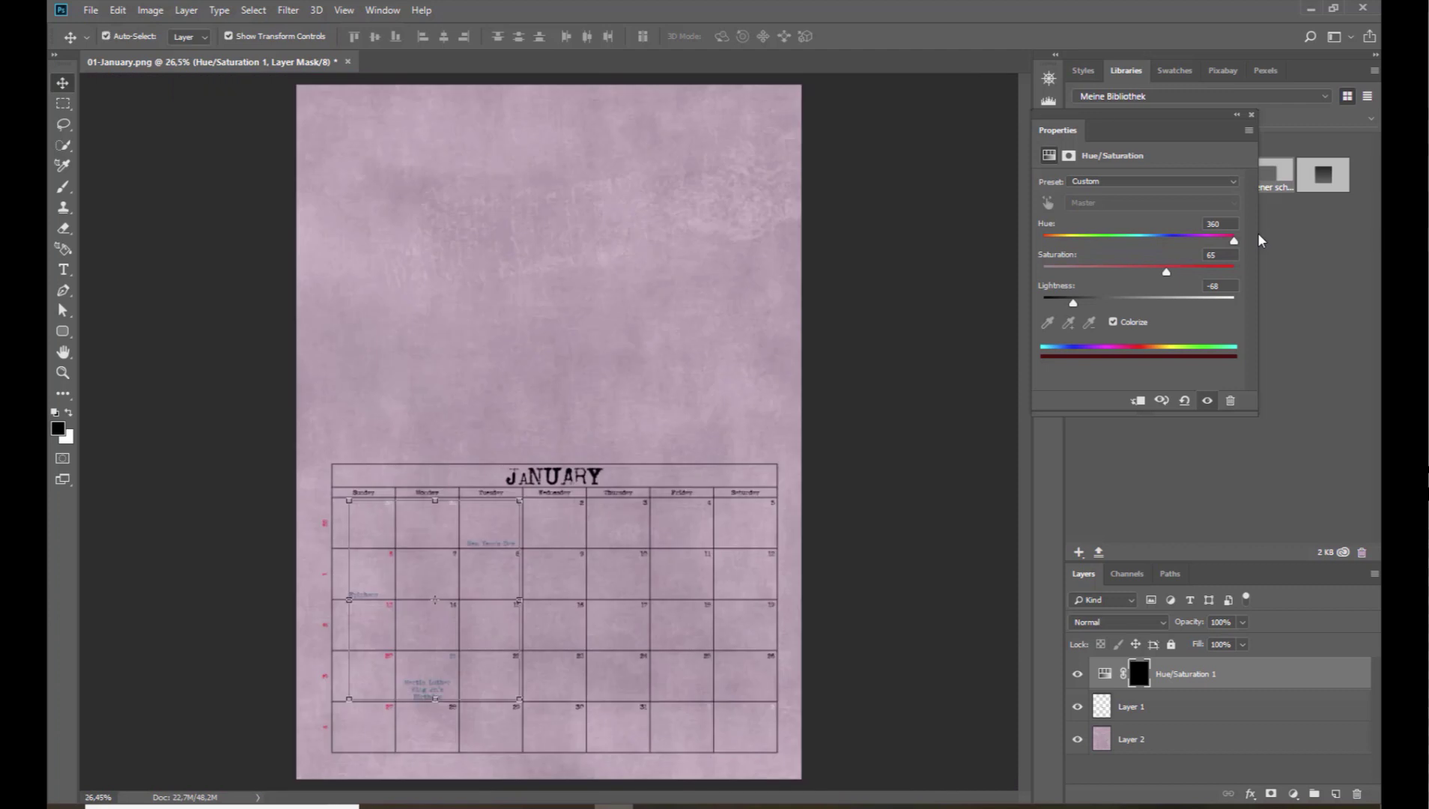
With the purple paper layer selected, open nbk-HELLO2018-Word-Arts-Be-More-Grateful.png from the nbk-HELLO2018-Word Arts folder
{"action": "left_click", "coordinate": [616, 367]}
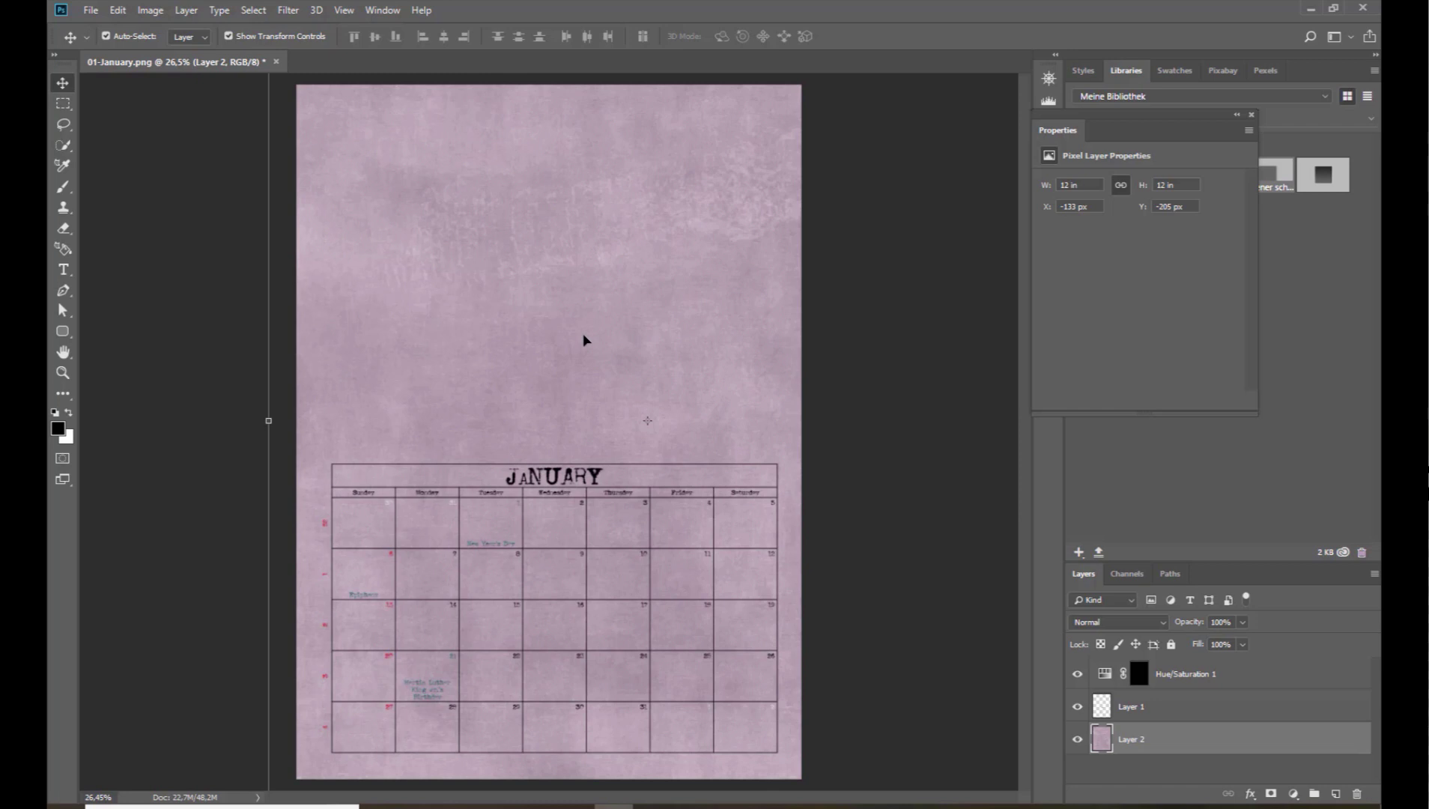
{"action": "left_click", "coordinate": [90, 10]}
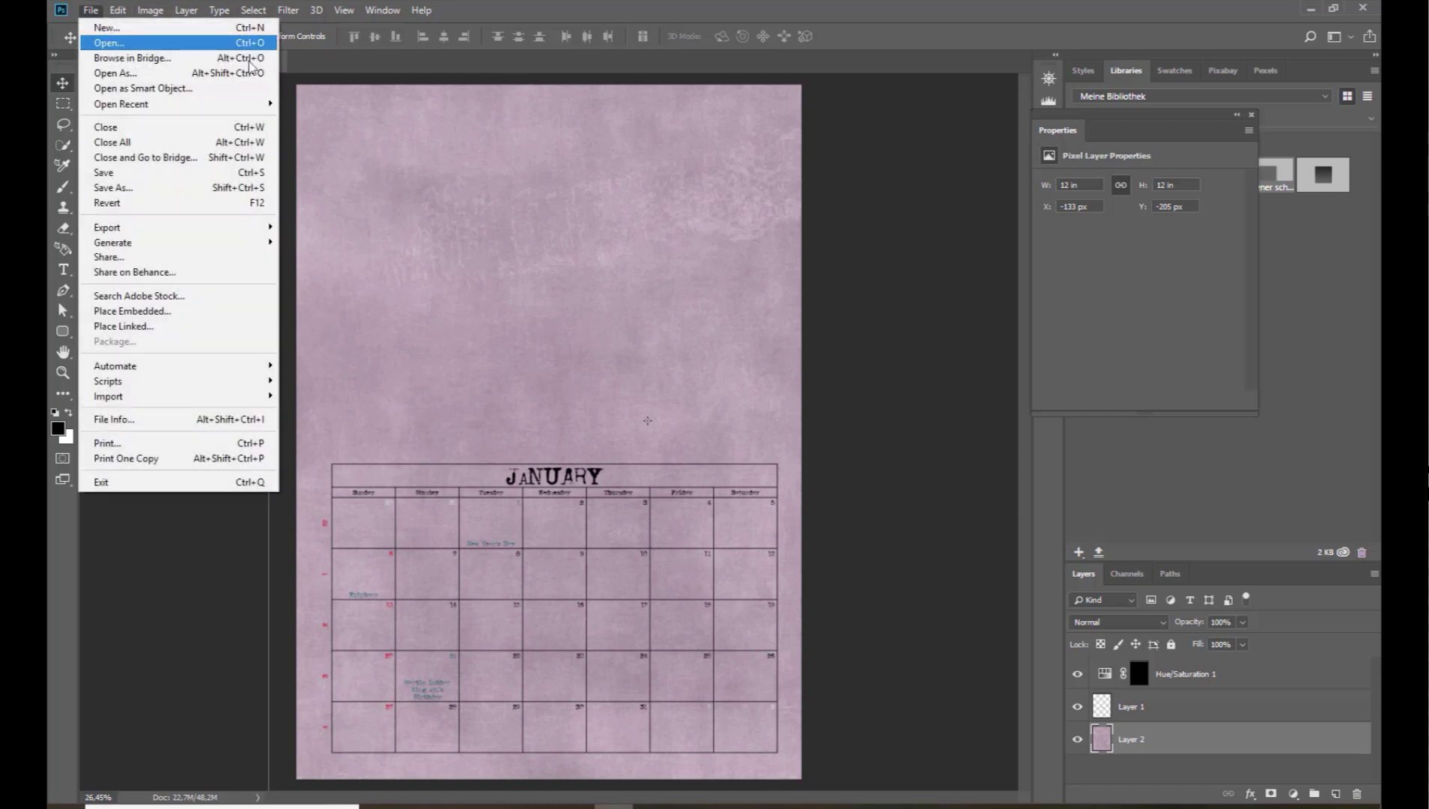
{"action": "left_click", "coordinate": [104, 42]}
{"action": "left_click", "coordinate": [643, 38]}
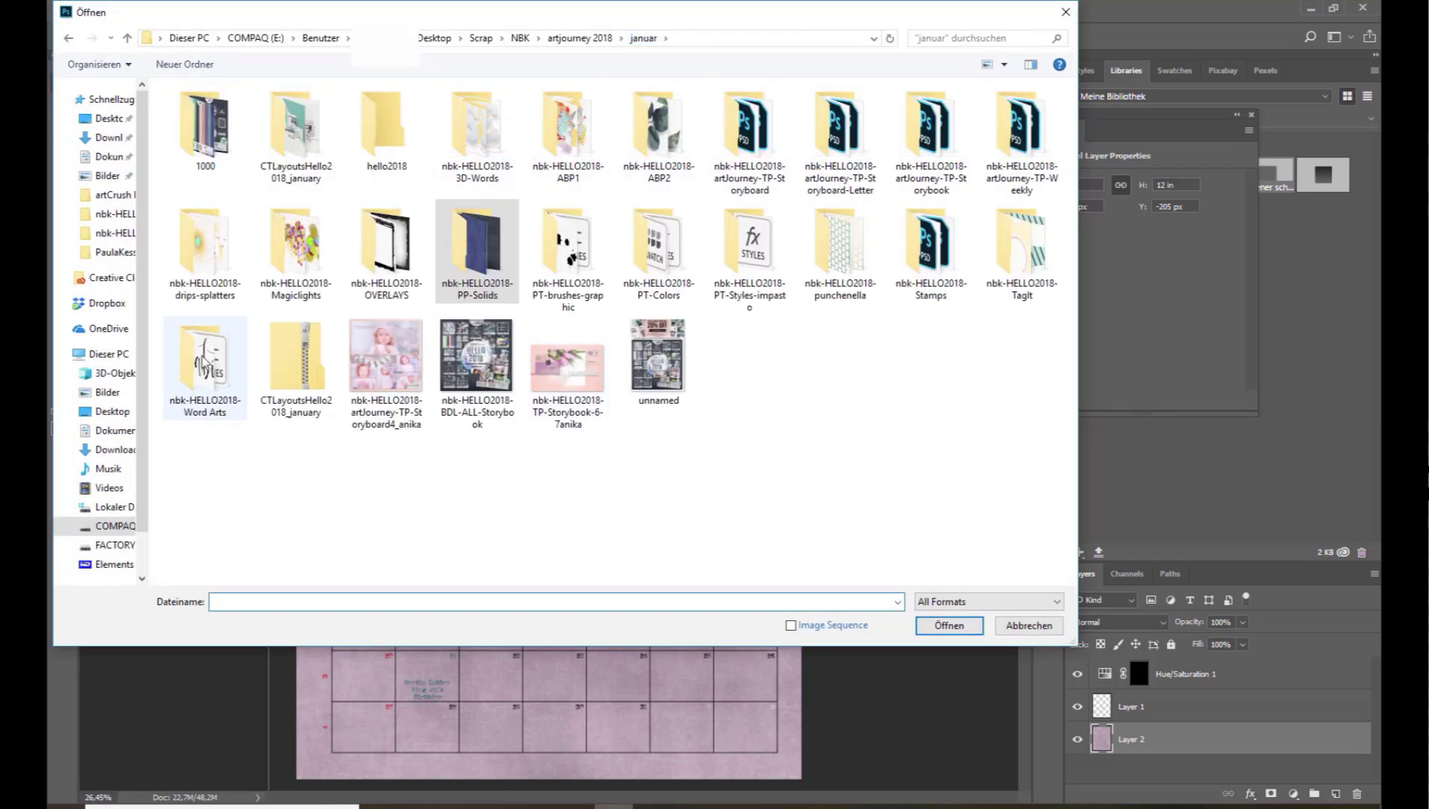
{"action": "double_click", "coordinate": [203, 367]}
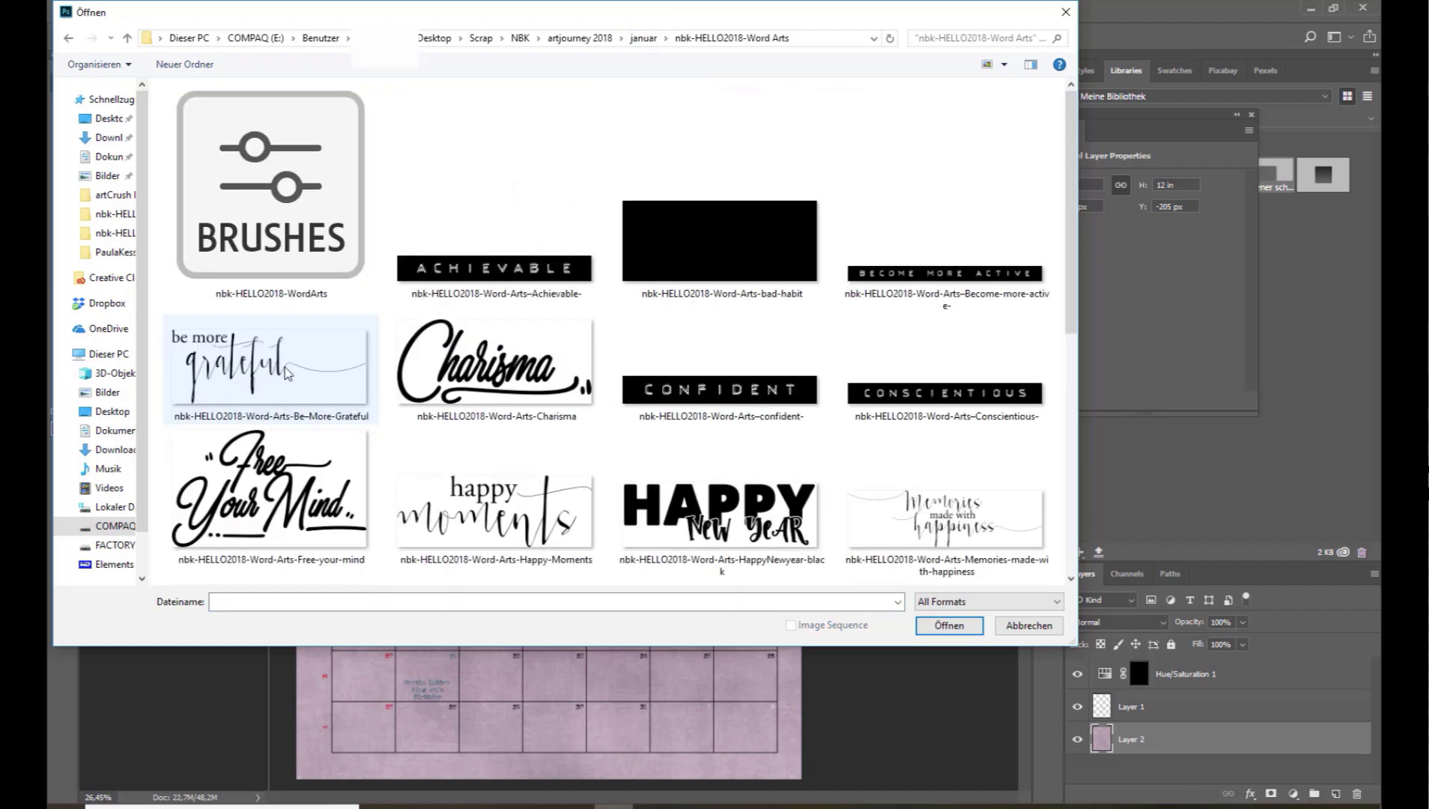
{"action": "double_click", "coordinate": [238, 364]}
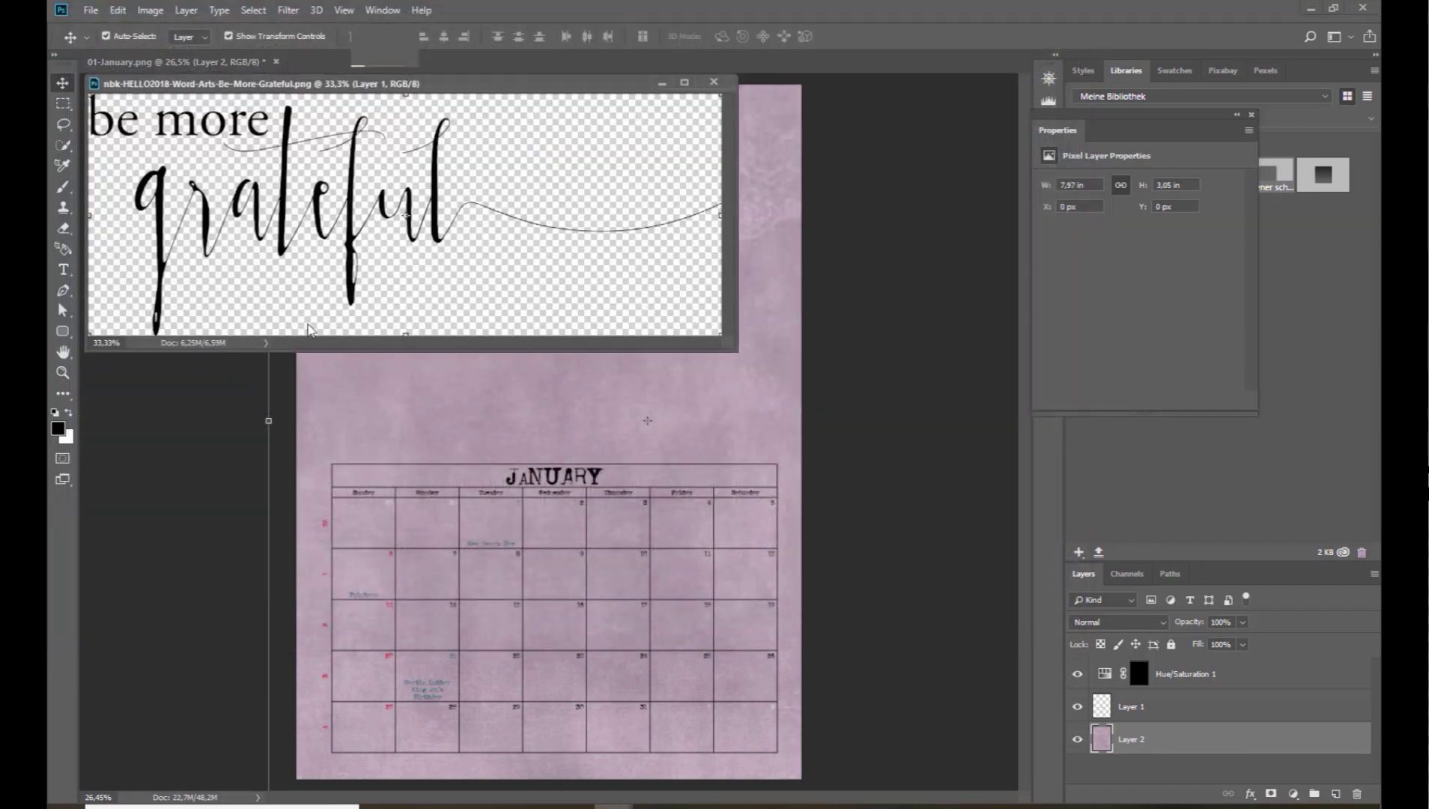
Place the word art above the calendar grid, scaled to about 5.82 × 2.23 in at X 396 px, Y 656 px, and close its source file
{"action": "left_click_drag", "start_coordinate": [403, 214], "coordinate": [600, 275]}
{"action": "left_click", "coordinate": [717, 84]}
{"action": "left_click_drag", "start_coordinate": [822, 404], "coordinate": [689, 339]}
{"action": "left_click", "coordinate": [766, 36]}
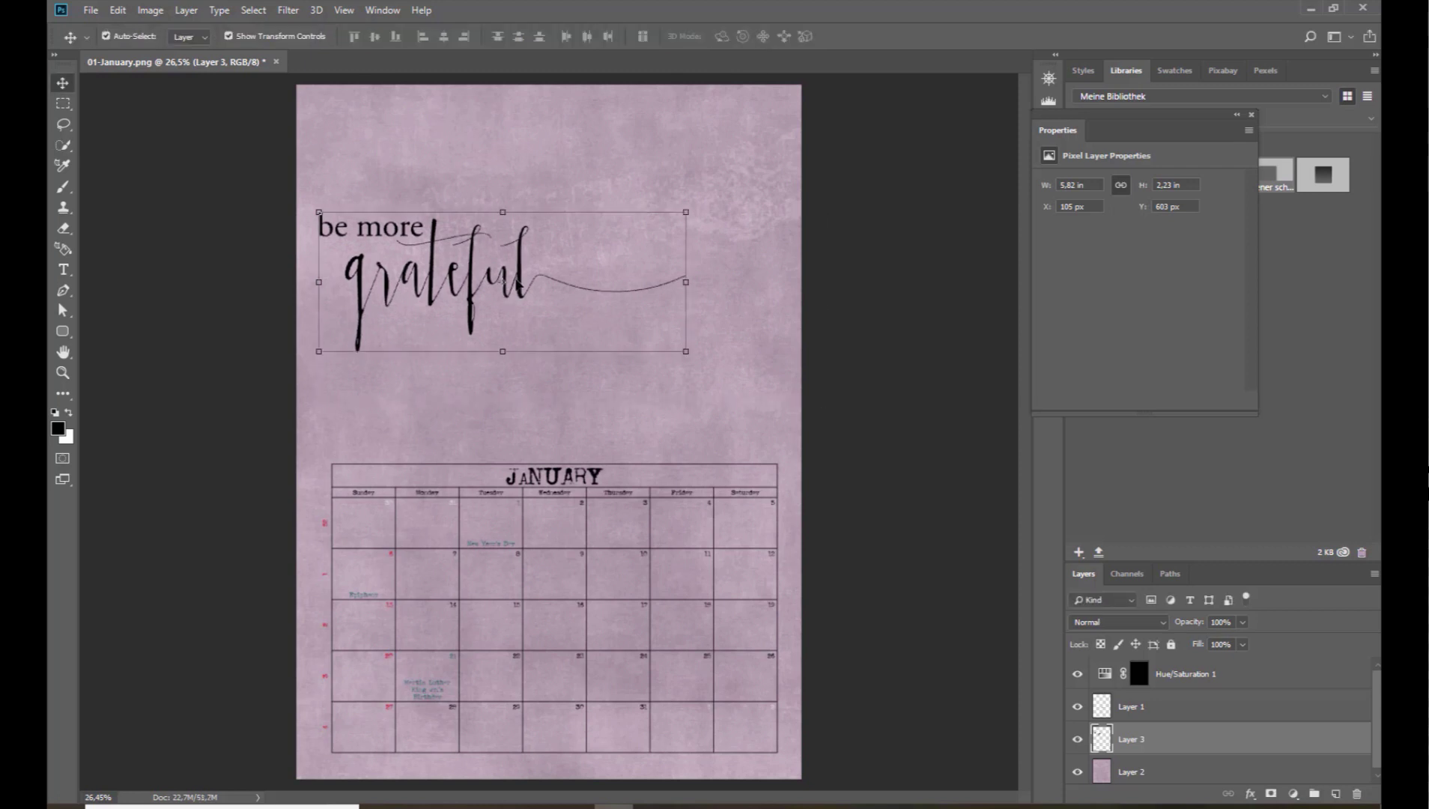
{"action": "left_click_drag", "start_coordinate": [522, 280], "coordinate": [583, 290]}
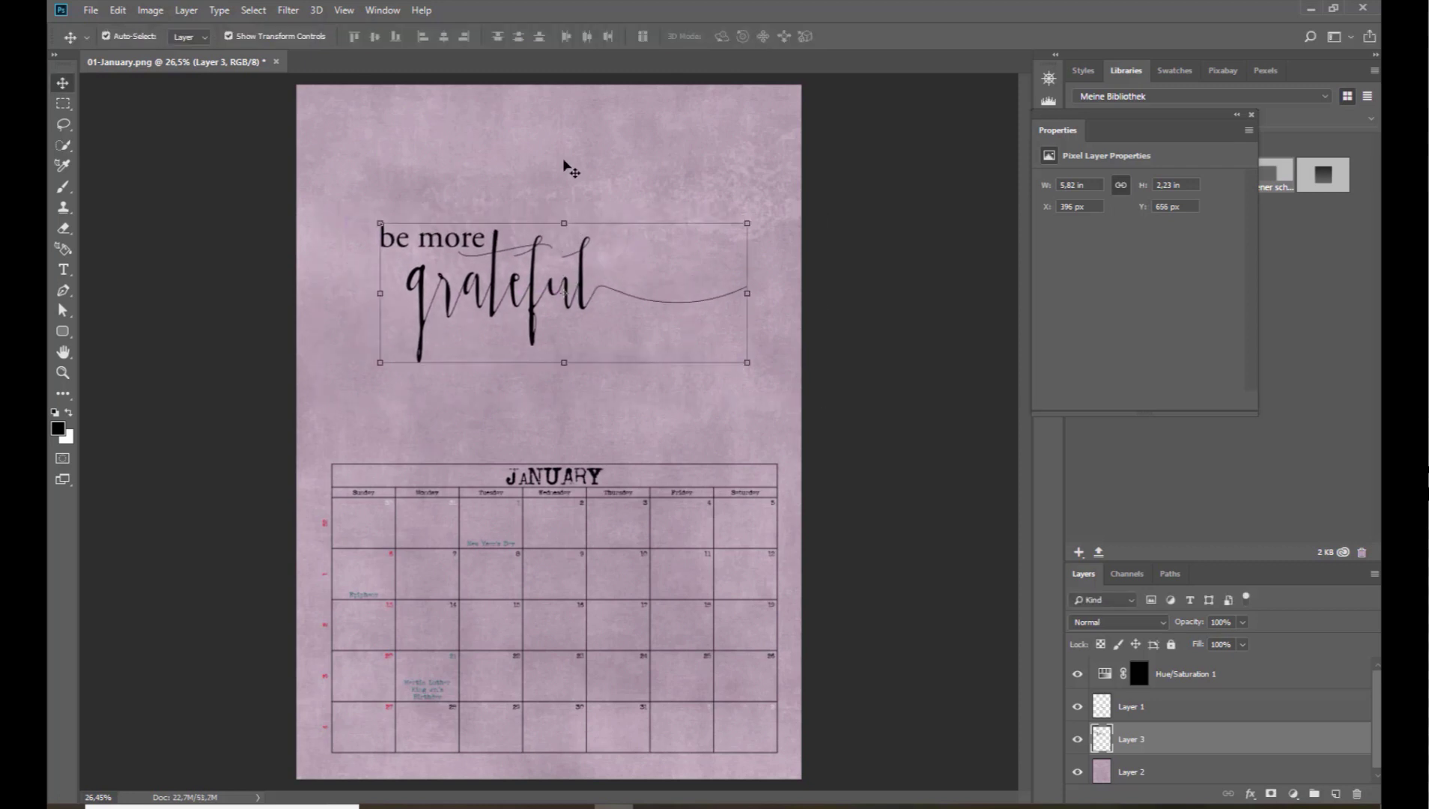
With the purple paper layer selected, open the artsy element nbk-HELLO2018-ABP1-9.png from the nbk-HELLO2018-ABP1 folder
{"action": "left_click", "coordinate": [568, 165]}
{"action": "left_click", "coordinate": [90, 10]}
{"action": "left_click", "coordinate": [113, 48]}
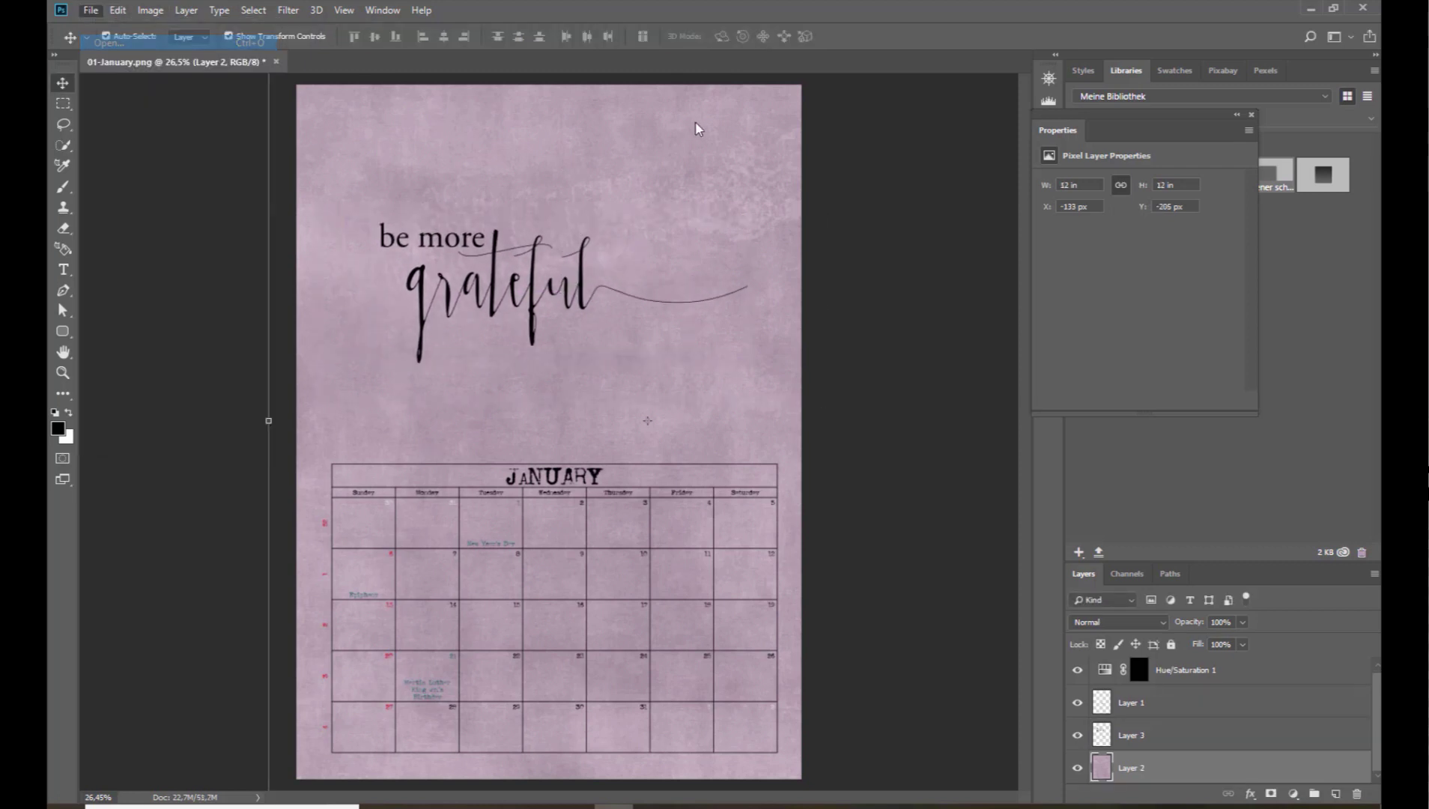
{"action": "left_click", "coordinate": [644, 37]}
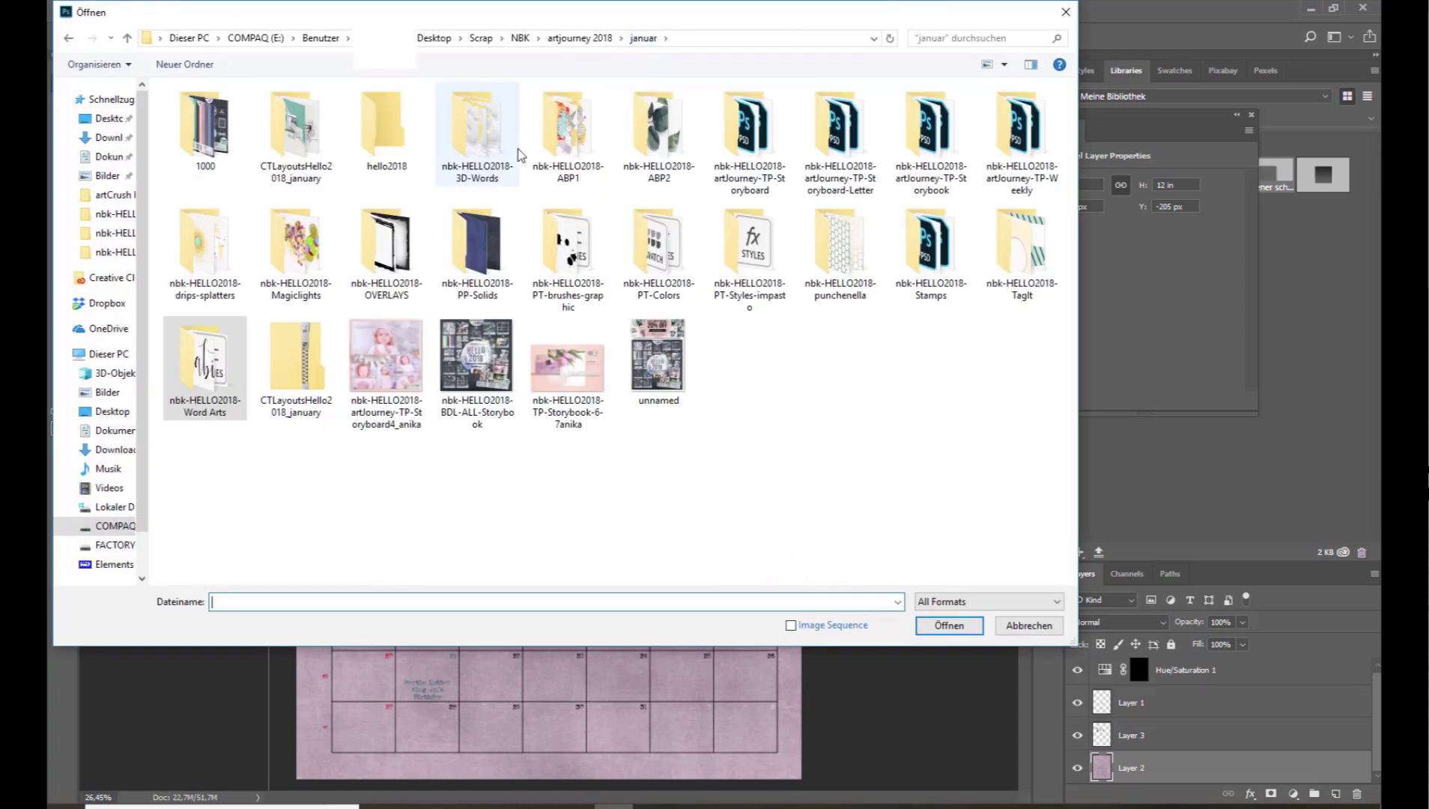
{"action": "double_click", "coordinate": [575, 150]}
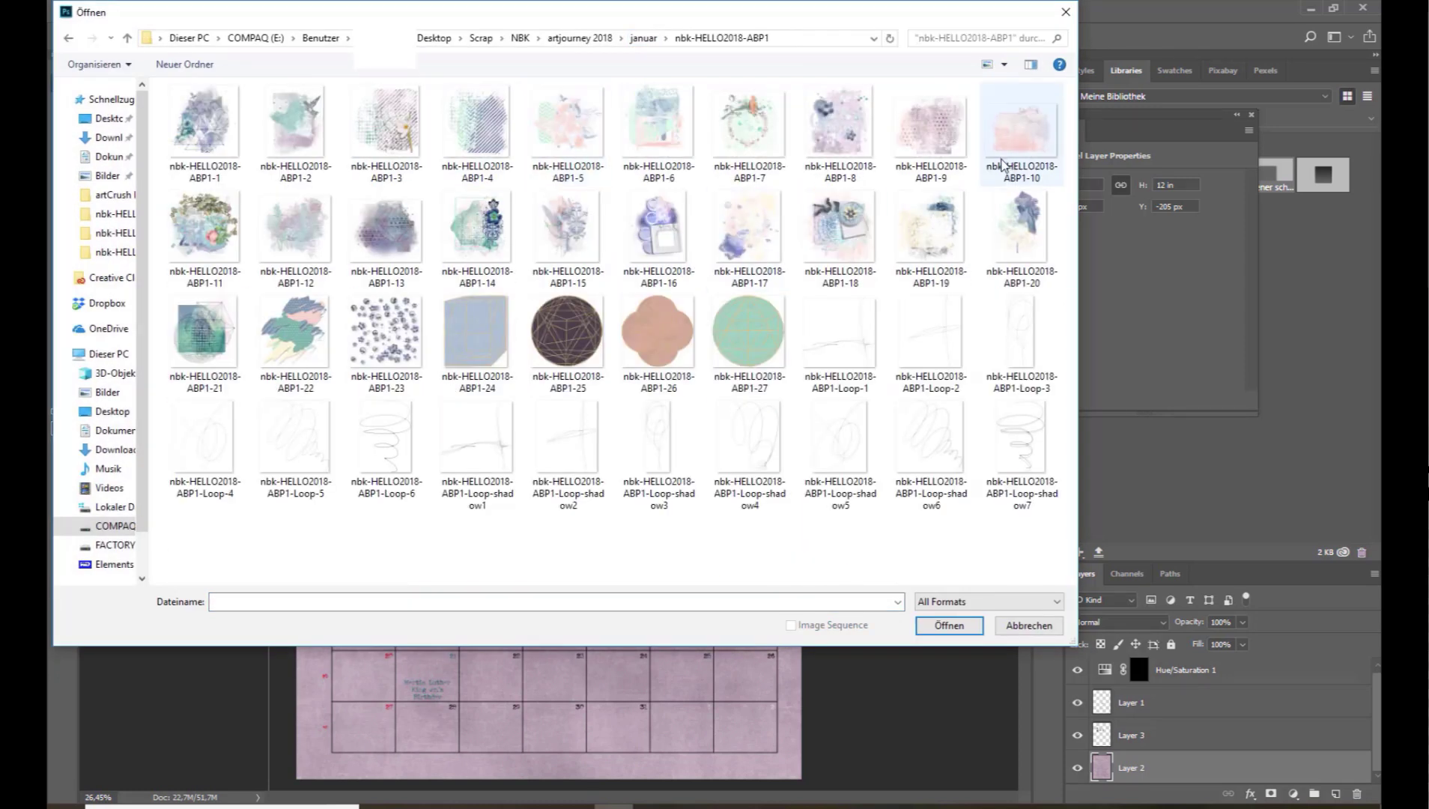
{"action": "double_click", "coordinate": [950, 142]}
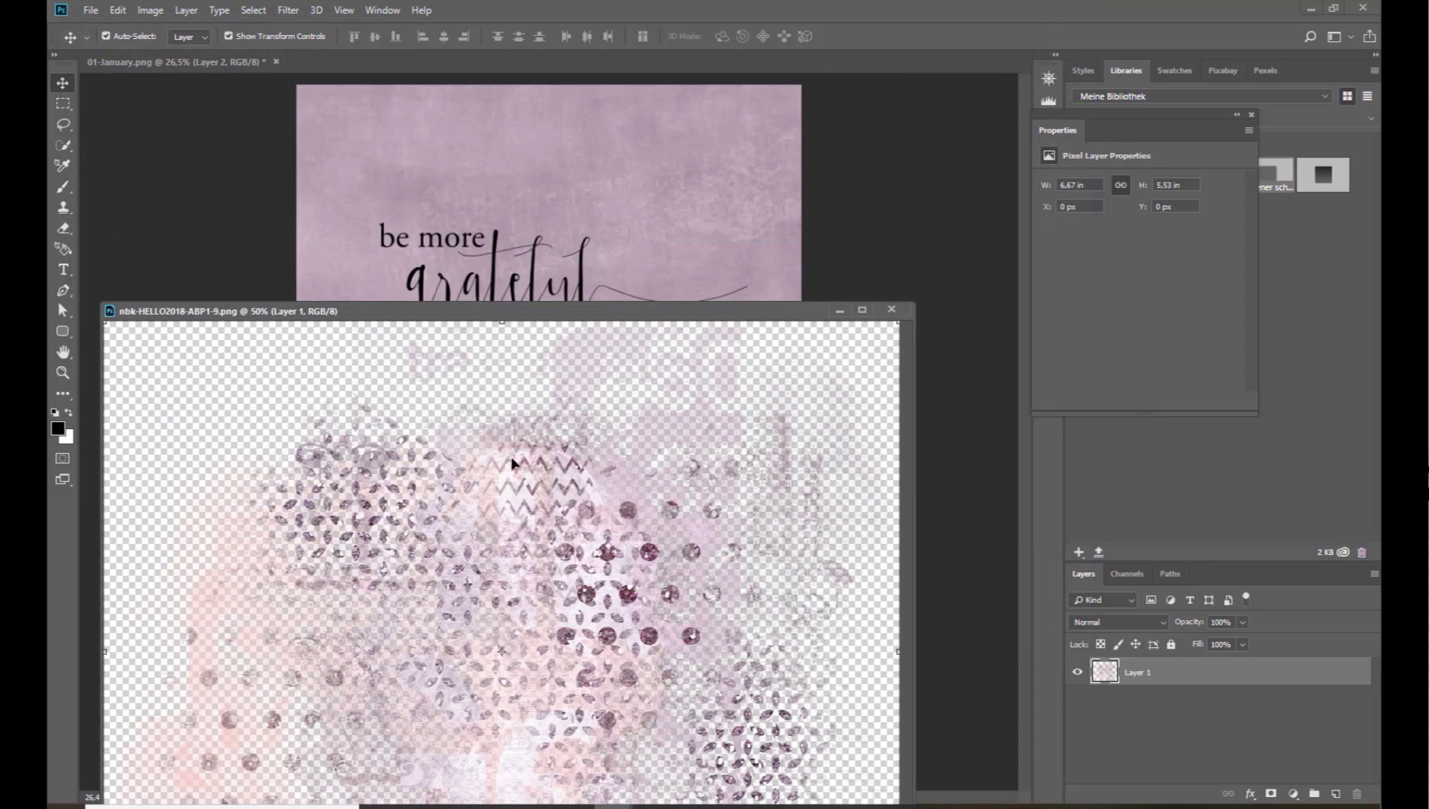
Place the artsy element behind the "be more grateful" word art and select the purple paper layer
{"action": "left_click_drag", "start_coordinate": [512, 462], "coordinate": [593, 196]}
{"action": "left_click_drag", "start_coordinate": [549, 267], "coordinate": [549, 267]}
{"action": "left_click", "coordinate": [397, 137]}
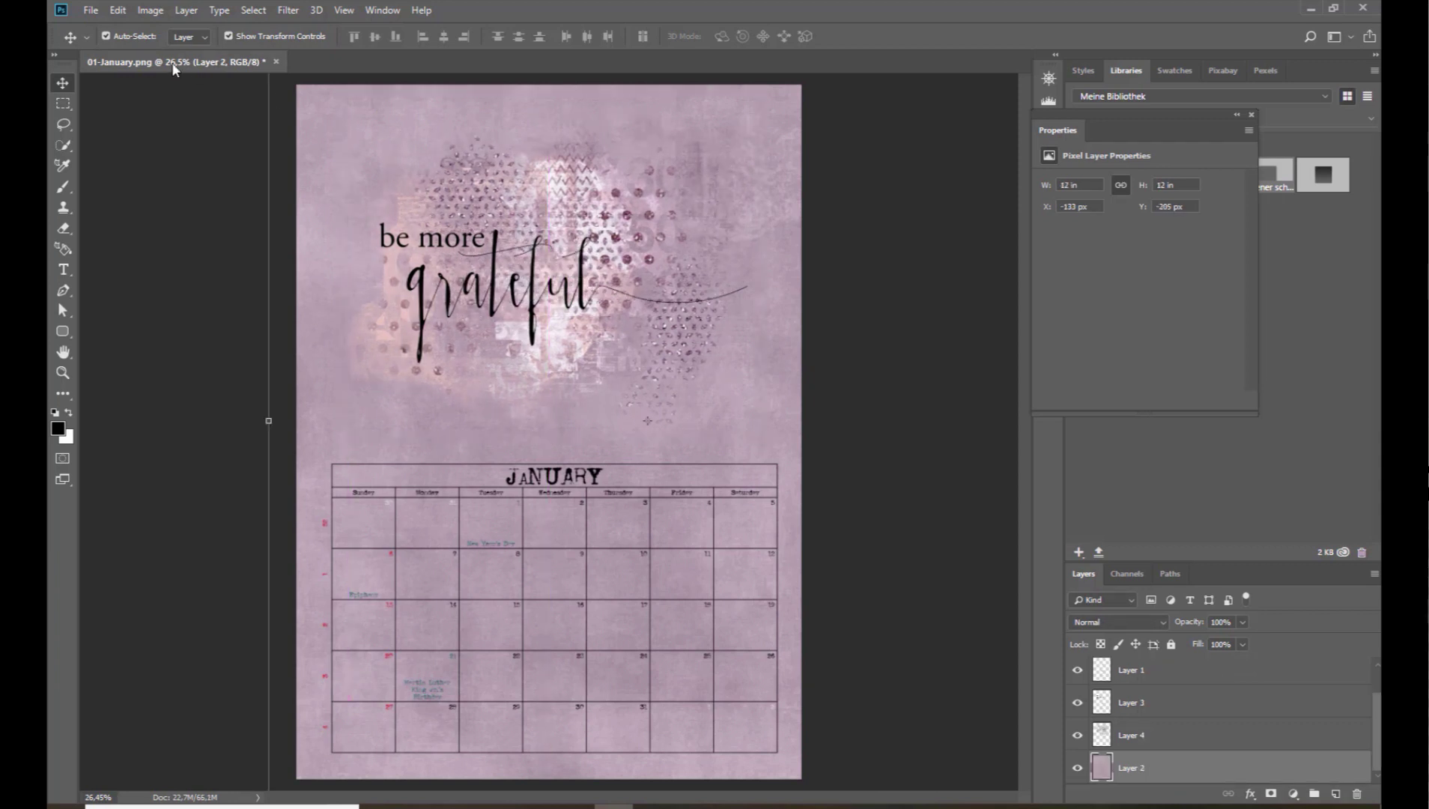
Open nbk-HELLO2018-ABP2-banner Shadow.png from the nbk-HELLO2018-ABP2 folder
{"action": "left_click", "coordinate": [91, 11]}
{"action": "left_click", "coordinate": [538, 104]}
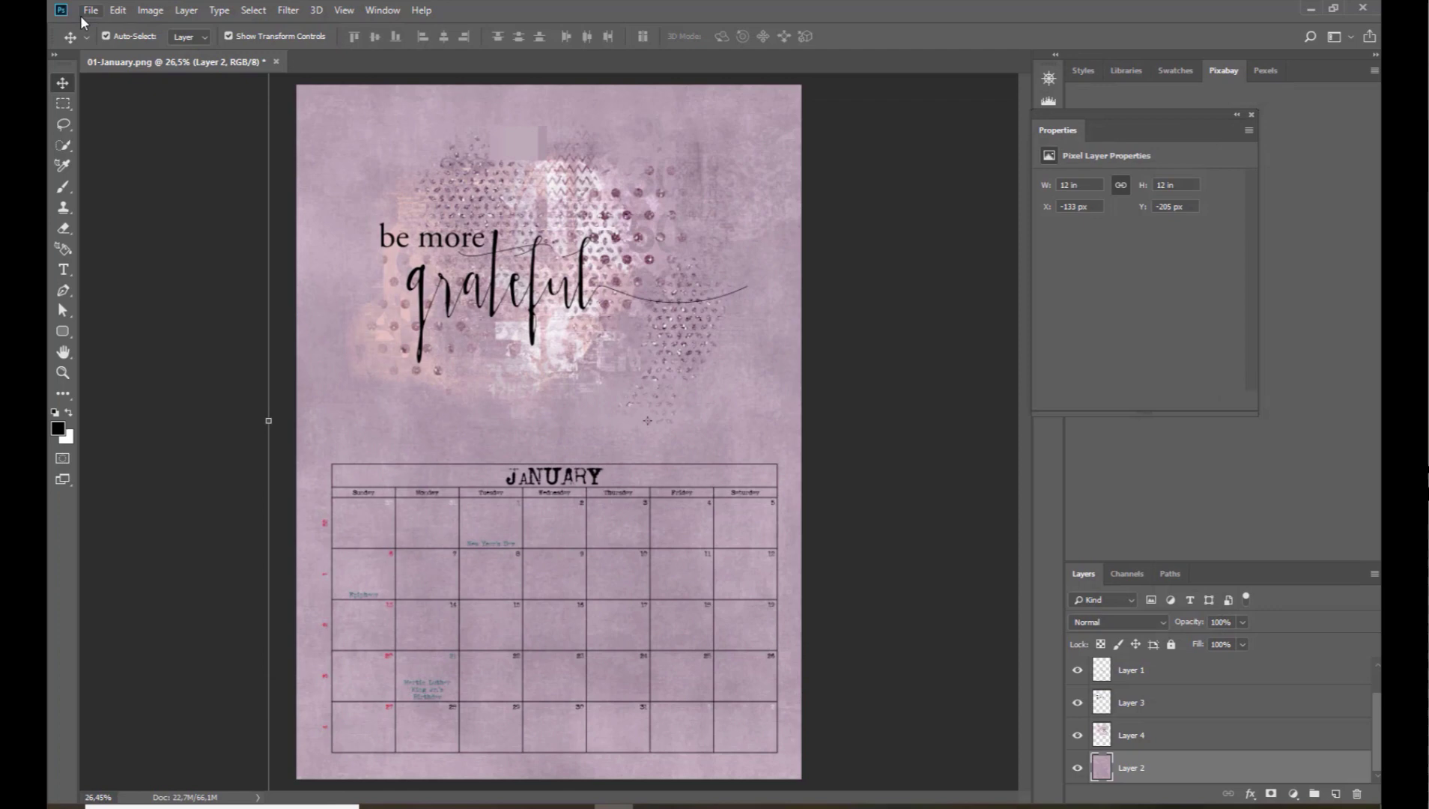
{"action": "left_click", "coordinate": [91, 11]}
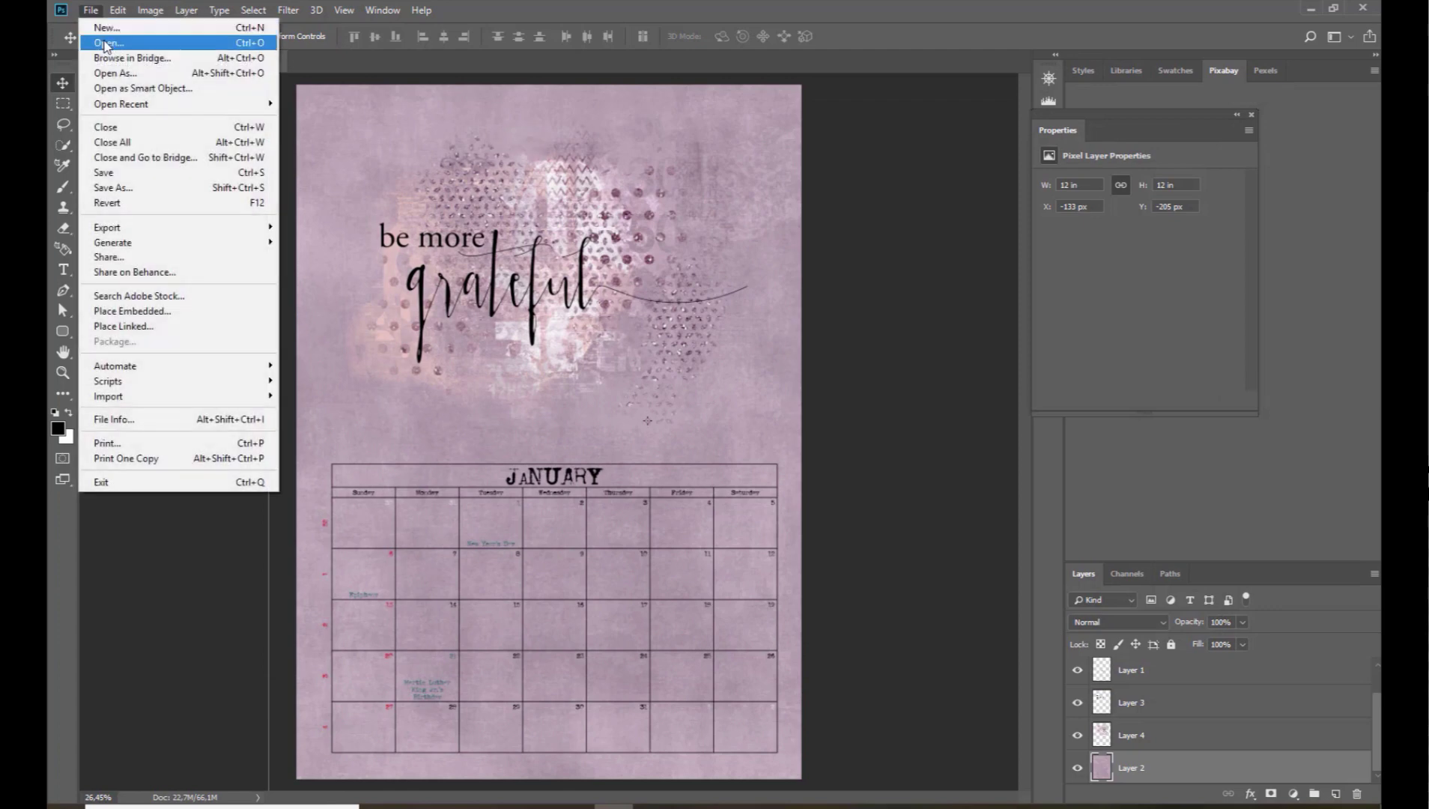
{"action": "left_click", "coordinate": [106, 43]}
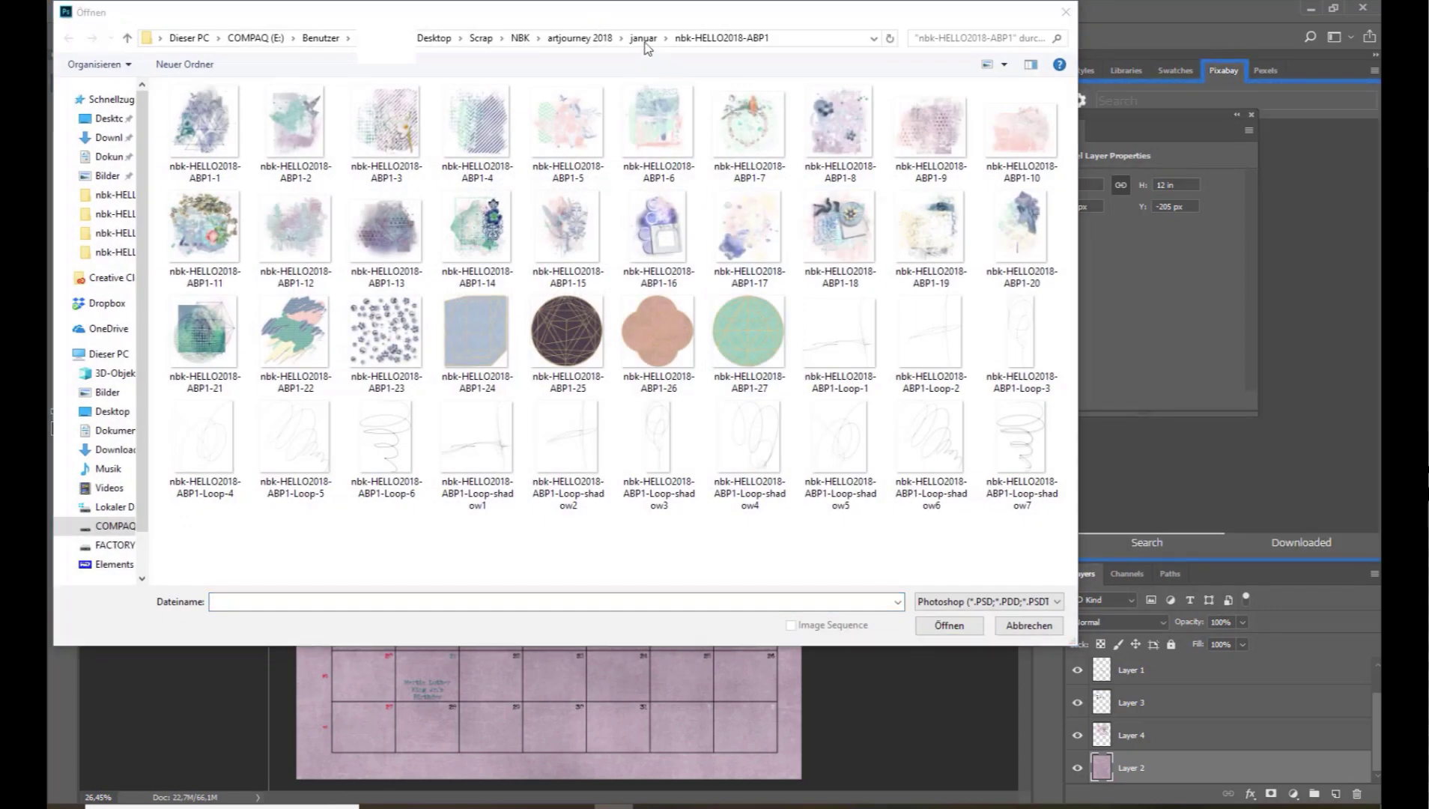
{"action": "left_click", "coordinate": [644, 41]}
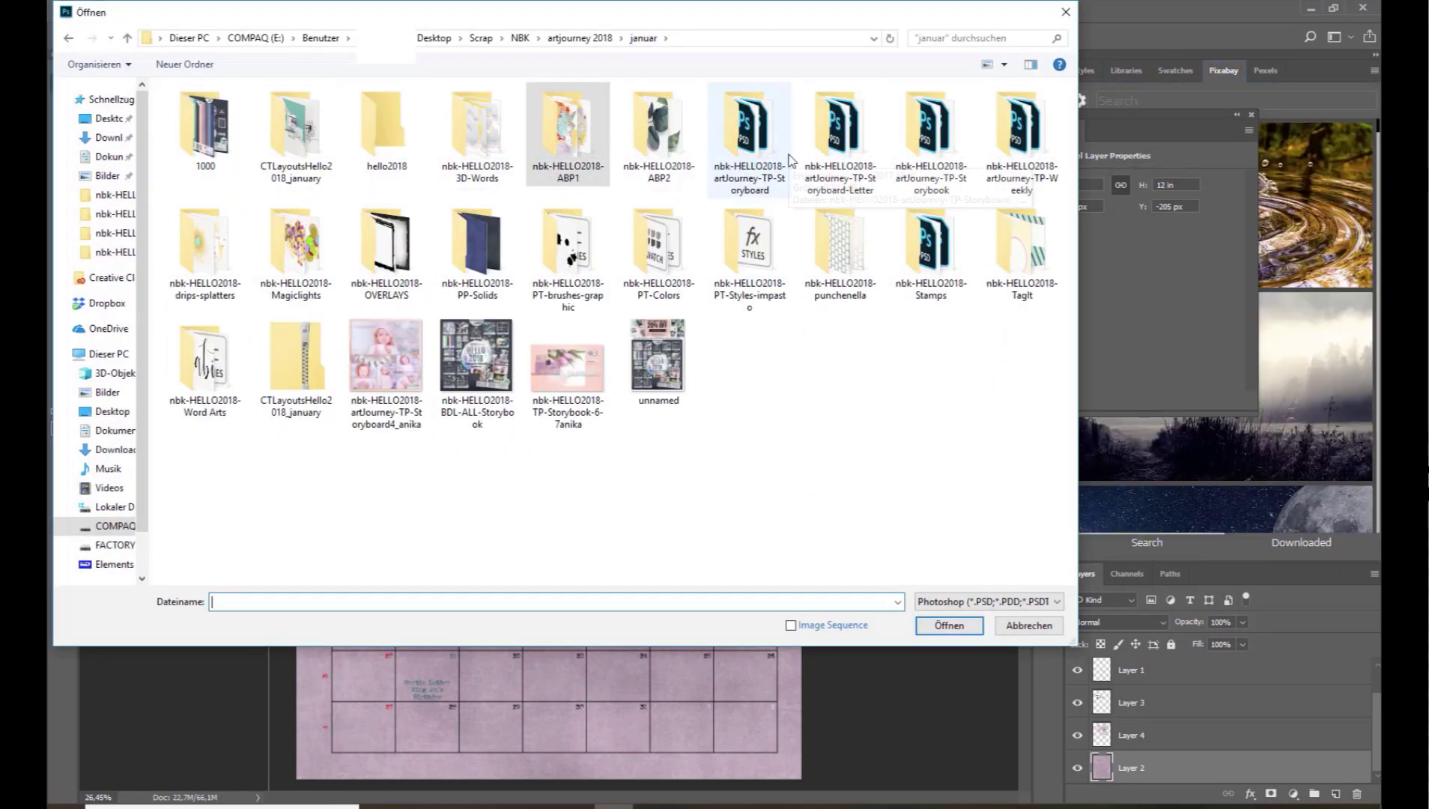
{"action": "double_click", "coordinate": [669, 150]}
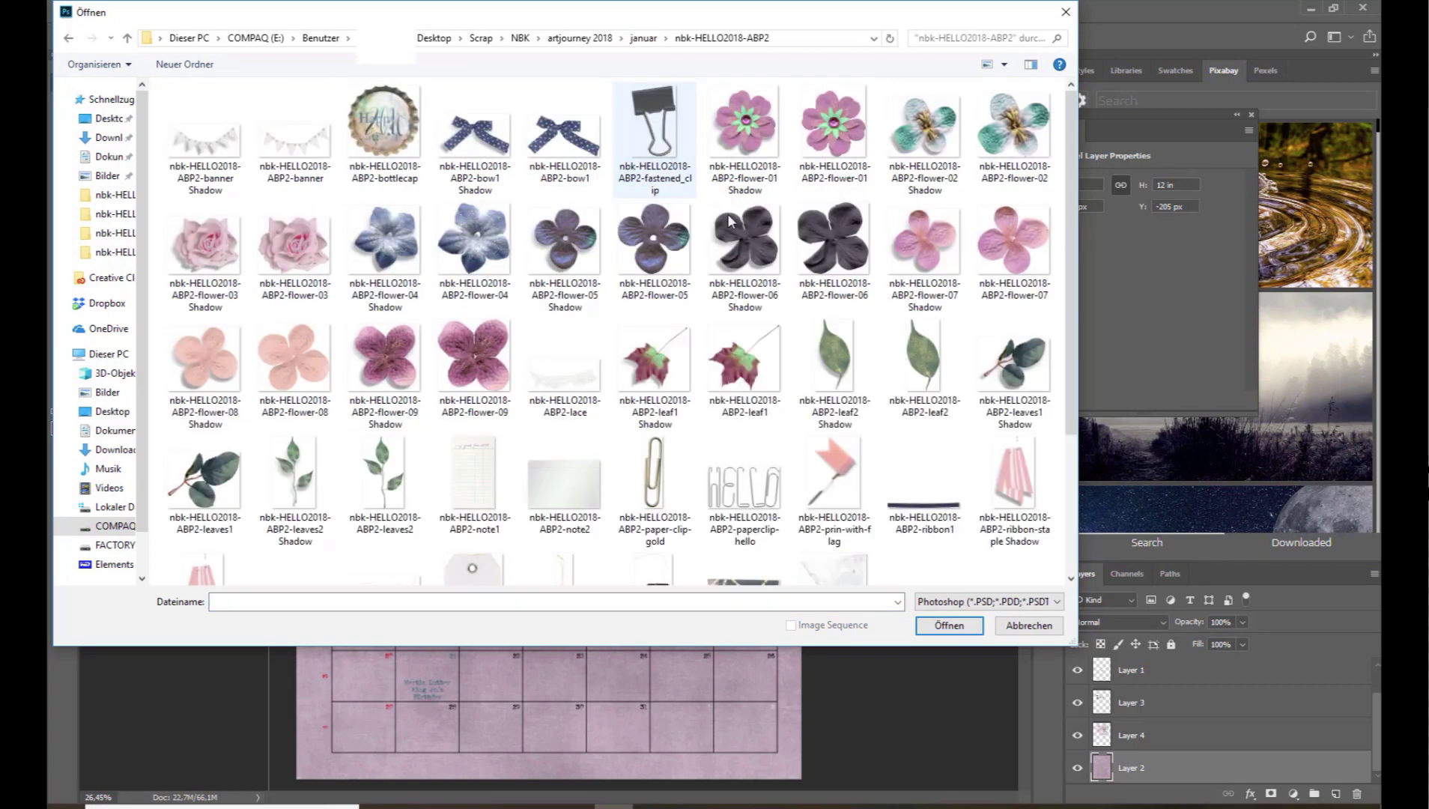
{"action": "scroll", "coordinate": [765, 500], "scroll_direction": "down", "scroll_amount": 3}
{"action": "scroll", "coordinate": [575, 431], "scroll_direction": "up", "scroll_amount": 3}
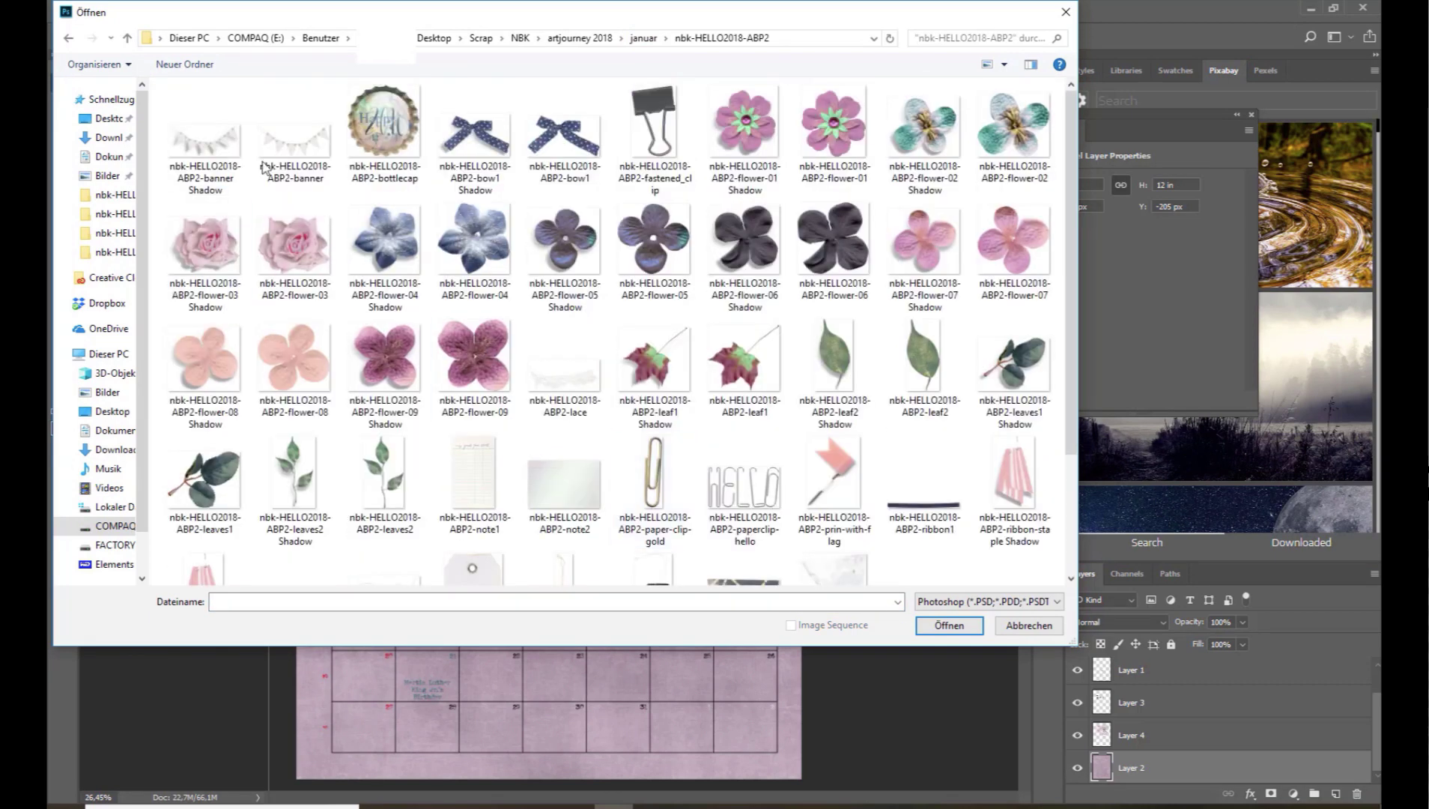
{"action": "double_click", "coordinate": [206, 146]}
{"action": "left_click", "coordinate": [703, 310]}
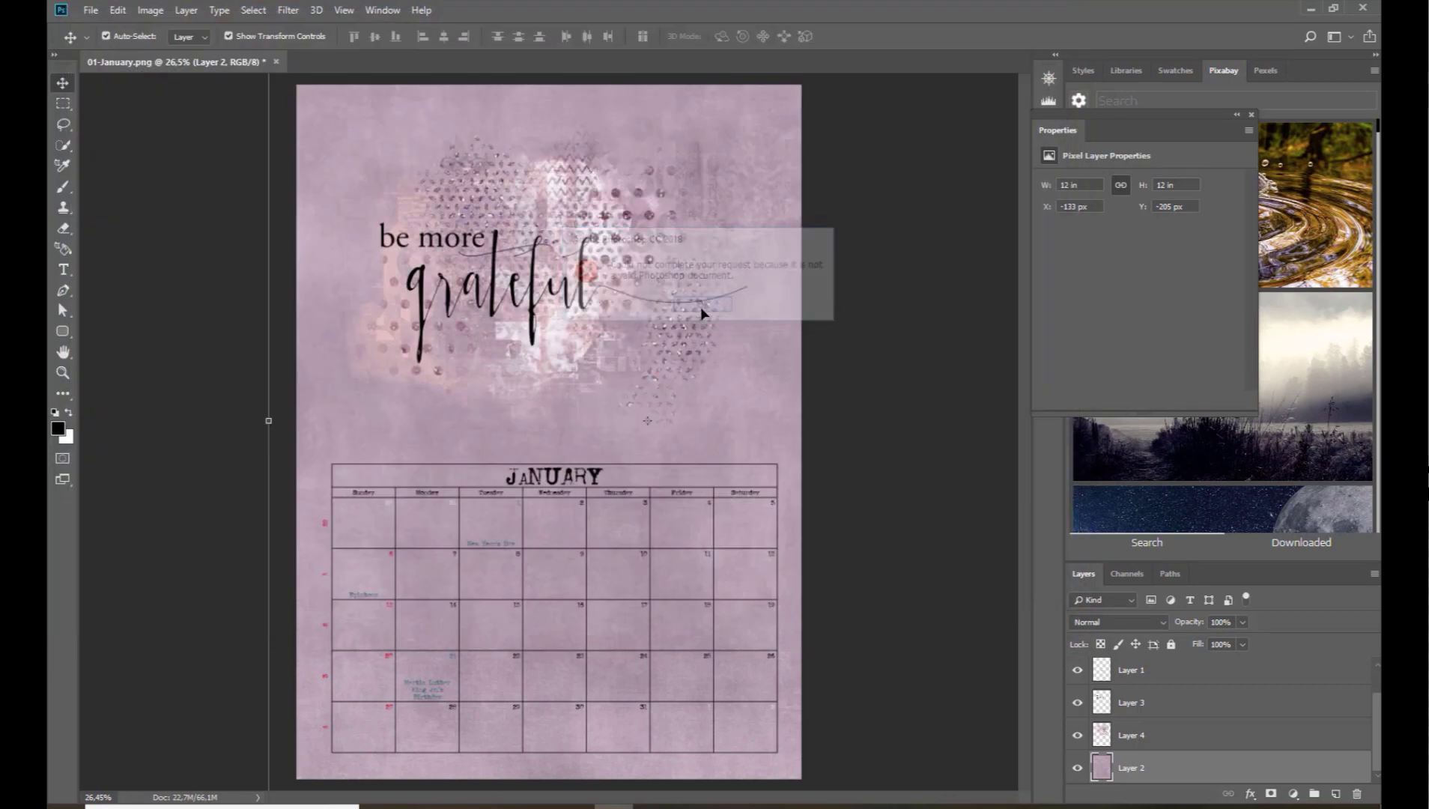
{"action": "left_click", "coordinate": [91, 10]}
{"action": "left_click", "coordinate": [108, 42]}
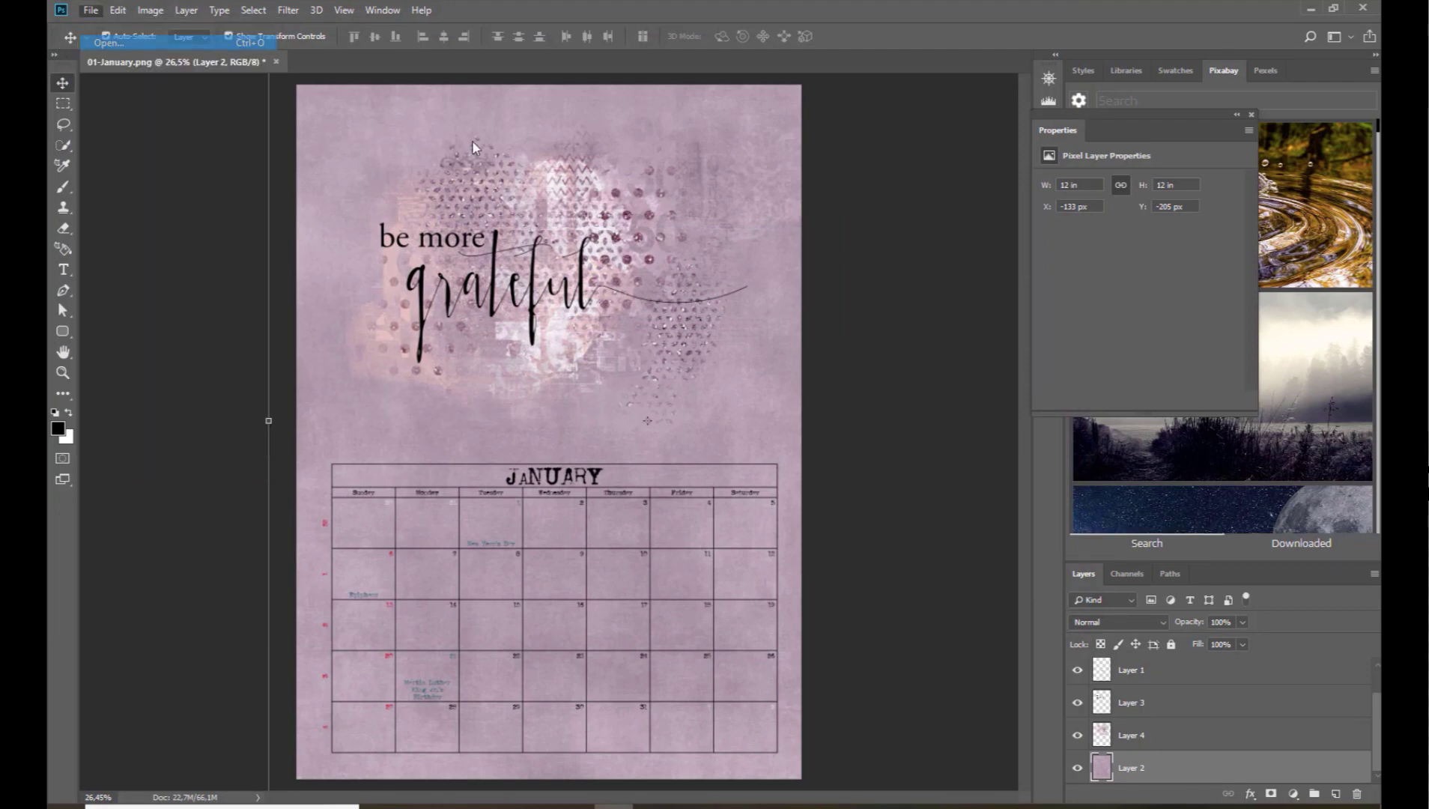
{"action": "double_click", "coordinate": [205, 146]}
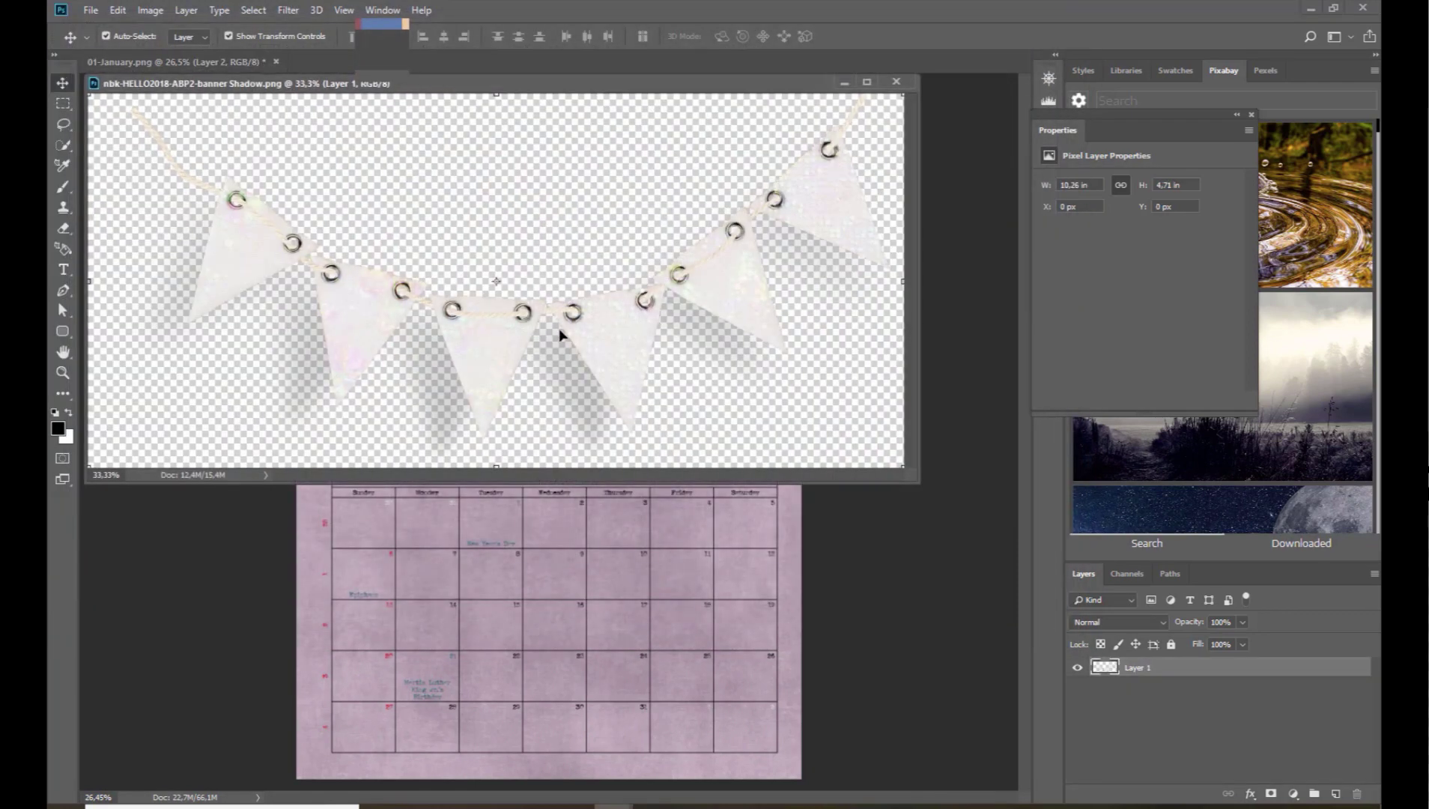
Place the banner under the word art, scaled to about 4.71 × 2.16 in, with its layer above the artsy element
{"action": "left_click_drag", "start_coordinate": [560, 334], "coordinate": [637, 522]}
{"action": "left_click", "coordinate": [896, 81]}
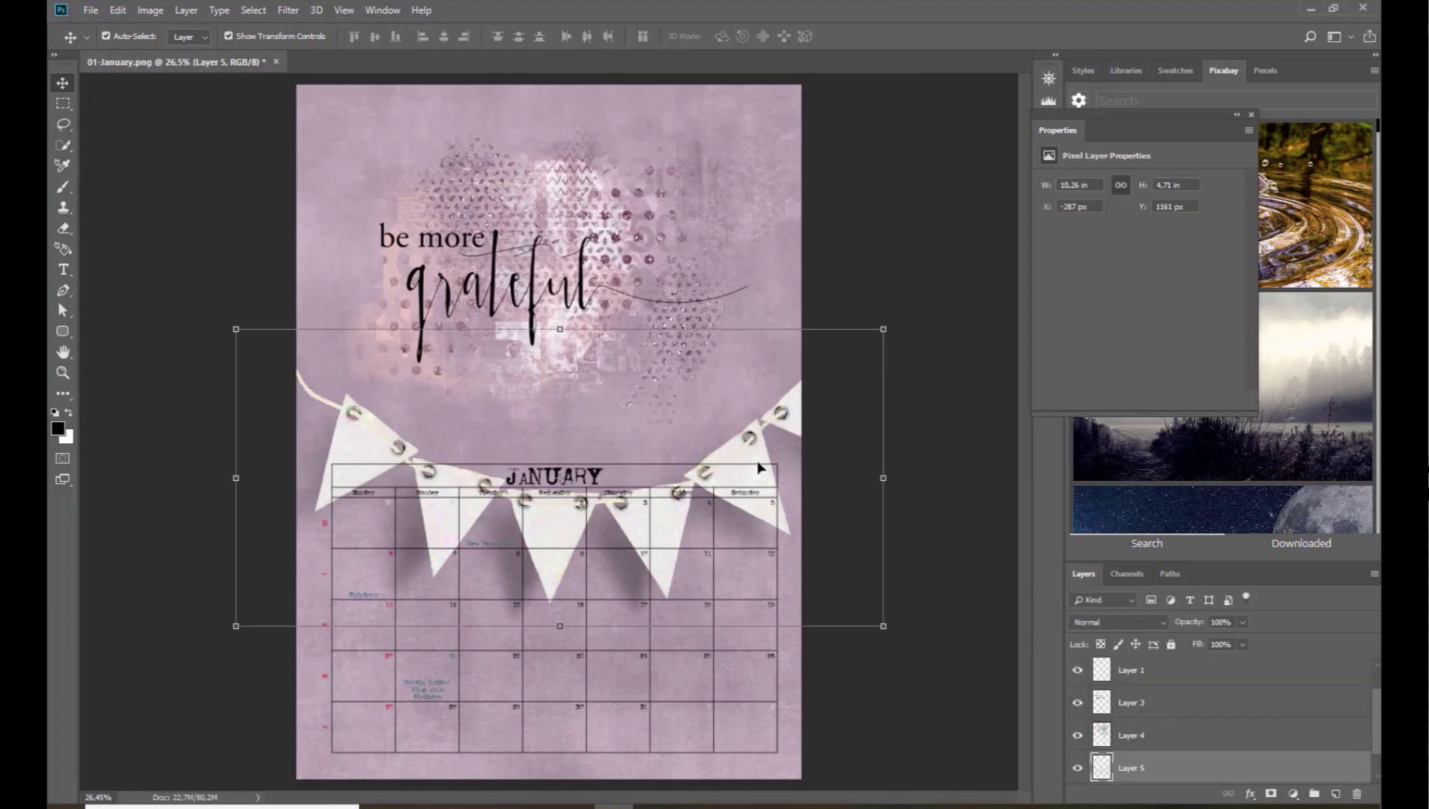
{"action": "left_click_drag", "start_coordinate": [883, 626], "coordinate": [533, 465]}
{"action": "left_click", "coordinate": [766, 36]}
{"action": "left_click_drag", "start_coordinate": [1129, 768], "coordinate": [1130, 747]}
{"action": "left_click_drag", "start_coordinate": [503, 407], "coordinate": [631, 373]}
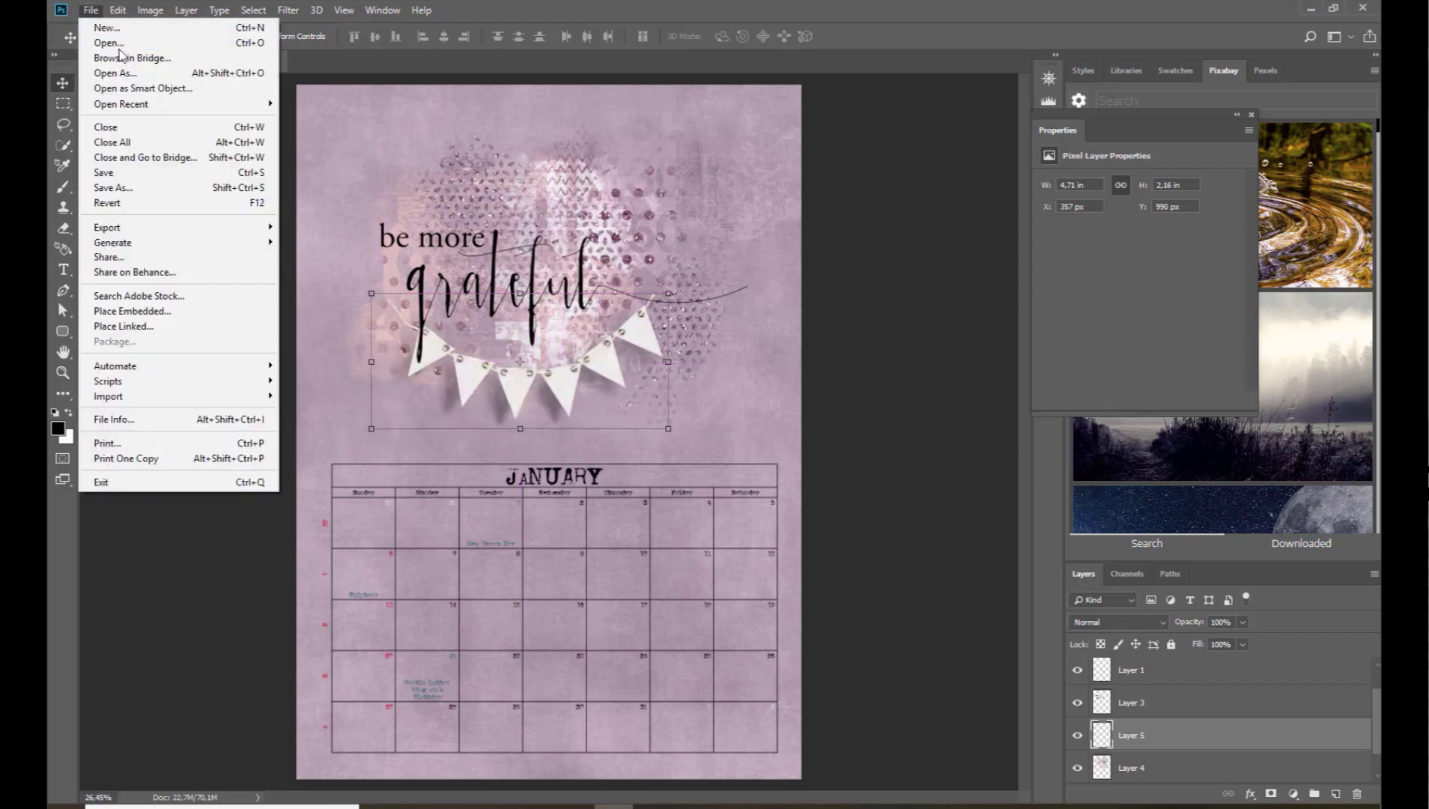
Add the flower from nbk-HELLO2018-ABP2-flower-09 Shadow.png to the calendar page and close its source file
{"action": "left_click", "coordinate": [113, 43]}
{"action": "double_click", "coordinate": [385, 356]}
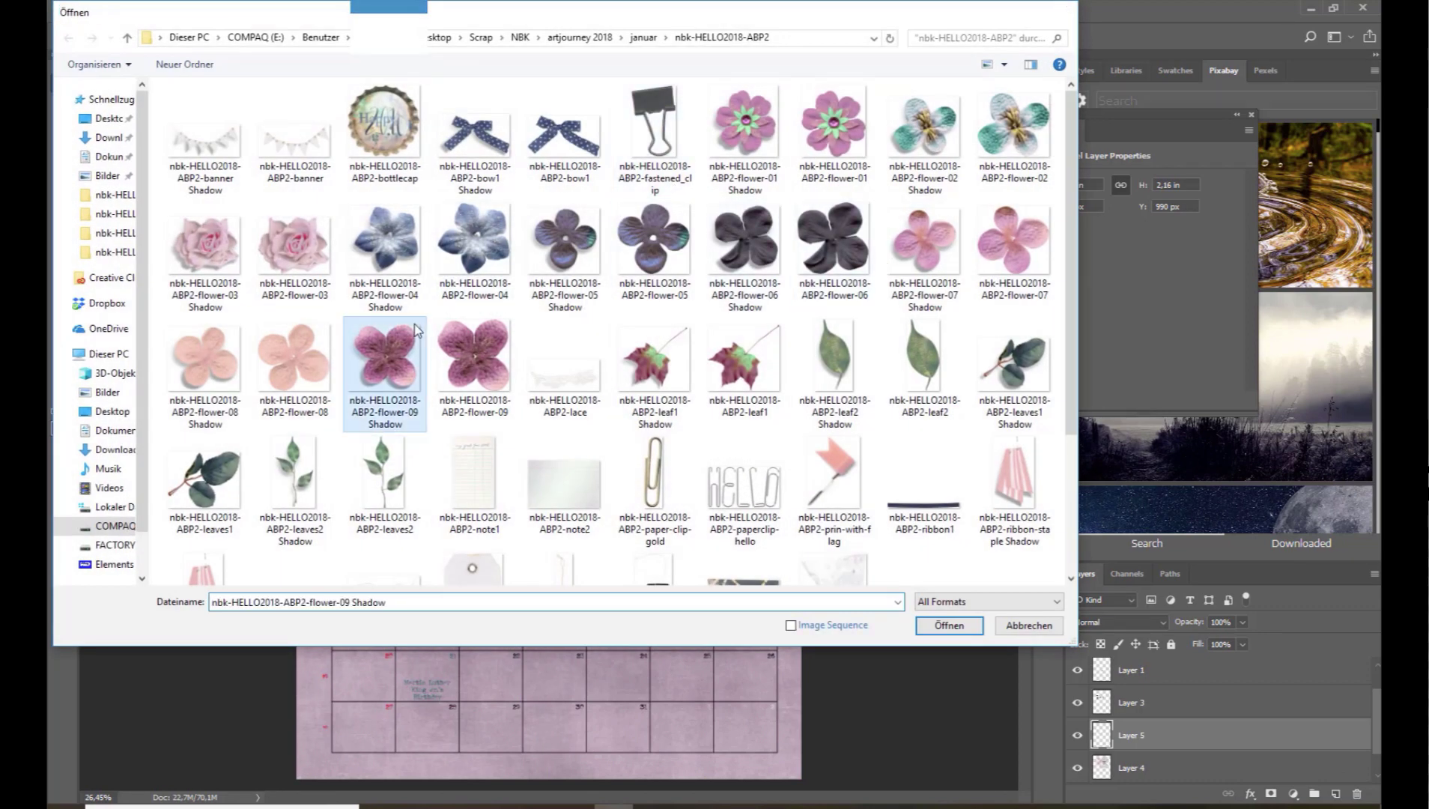
{"action": "left_click_drag", "start_coordinate": [390, 61], "coordinate": [741, 157]}
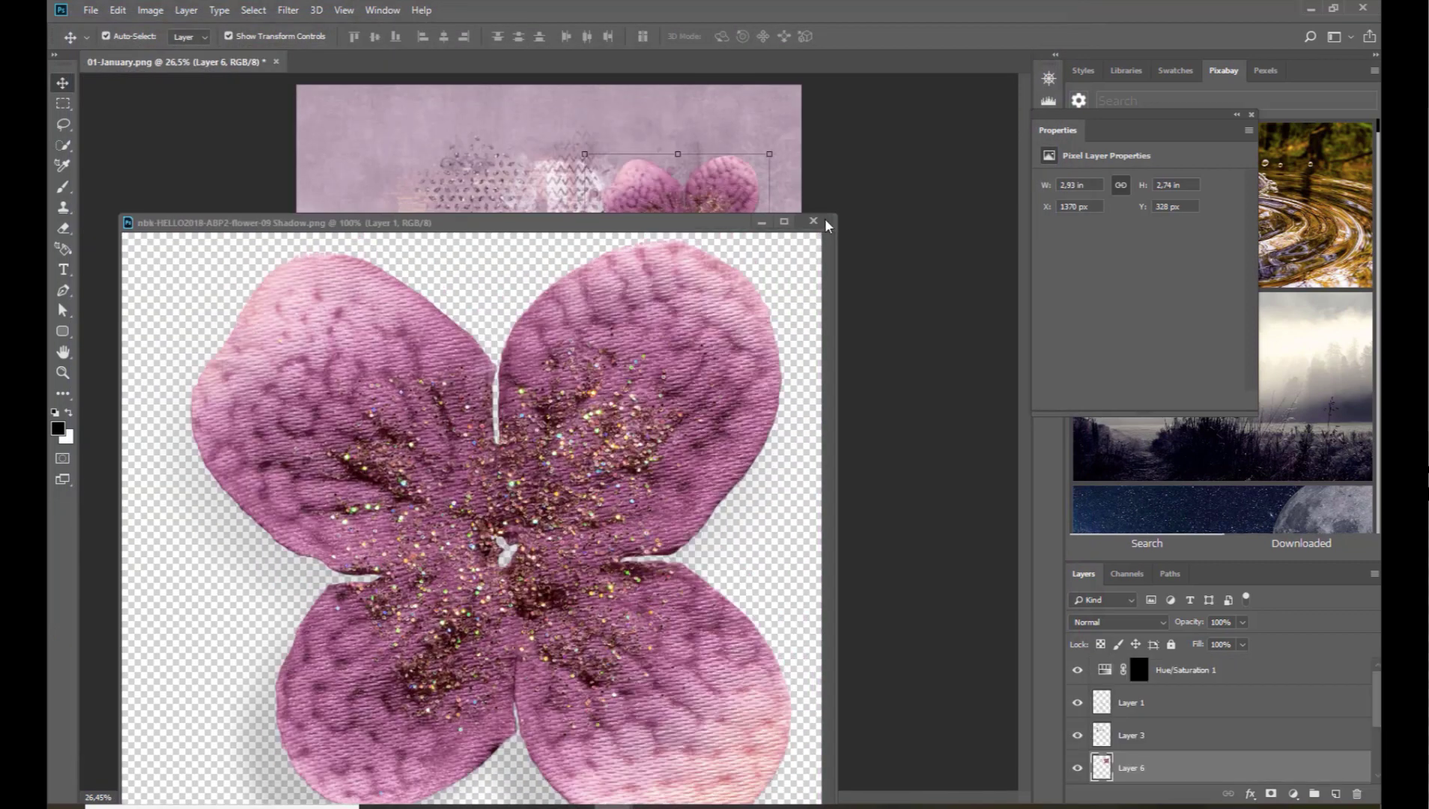
{"action": "left_click", "coordinate": [815, 221]}
Scale the flower to about 1.29 × 1.2 in, raise its layer above Hue/Saturation 1, and position it at the banner's right end
{"action": "key", "text": "ctrl+t"}
{"action": "left_click_drag", "start_coordinate": [758, 316], "coordinate": [670, 230]}
{"action": "left_click", "coordinate": [767, 36]}
{"action": "left_click_drag", "start_coordinate": [650, 177], "coordinate": [688, 294]}
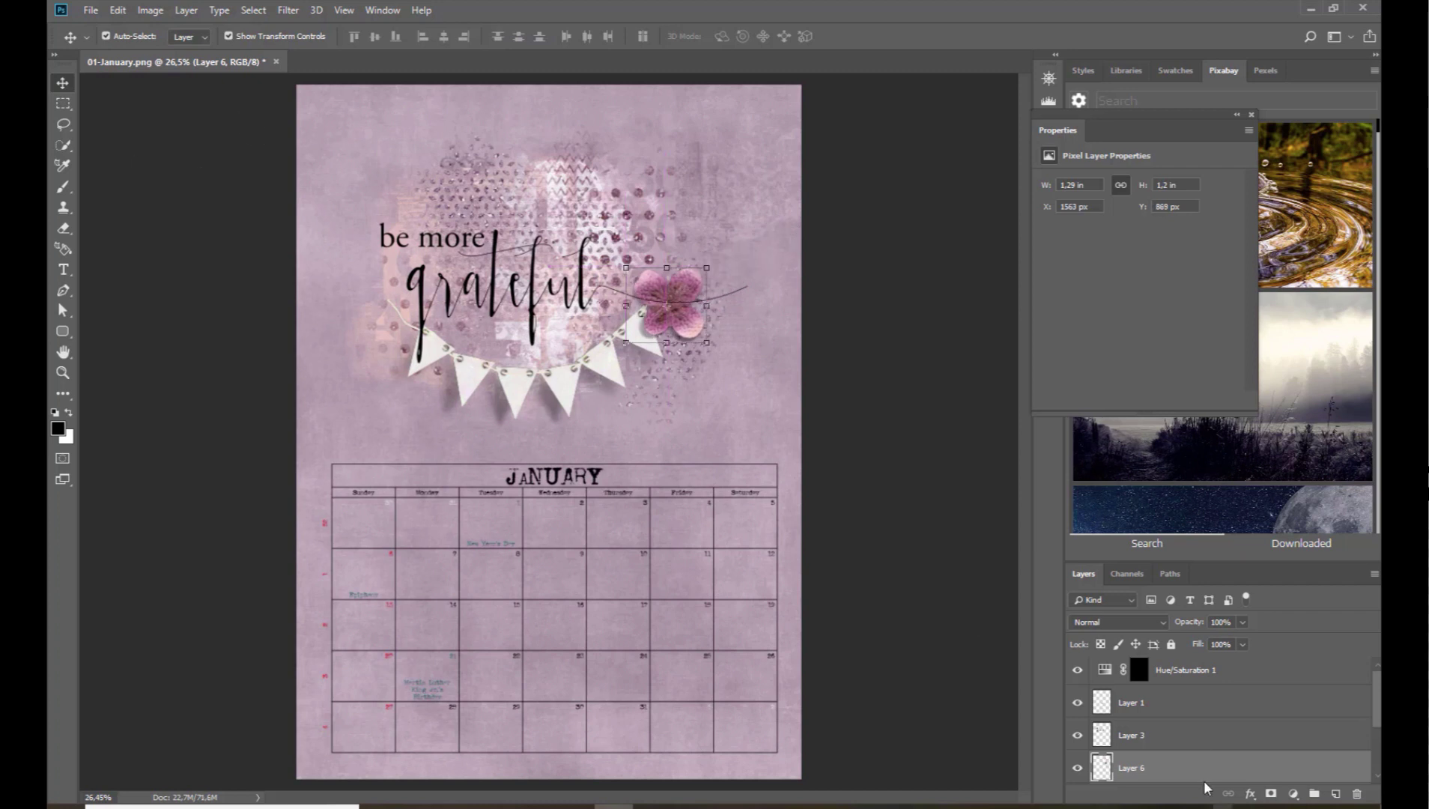
{"action": "left_click_drag", "start_coordinate": [1185, 764], "coordinate": [1181, 672]}
{"action": "left_click_drag", "start_coordinate": [692, 324], "coordinate": [672, 309]}
Add the binder clip from the nbk-HELLO2018-ABP2 folder above the flower, rotated so its handle points up
{"action": "left_click", "coordinate": [90, 10]}
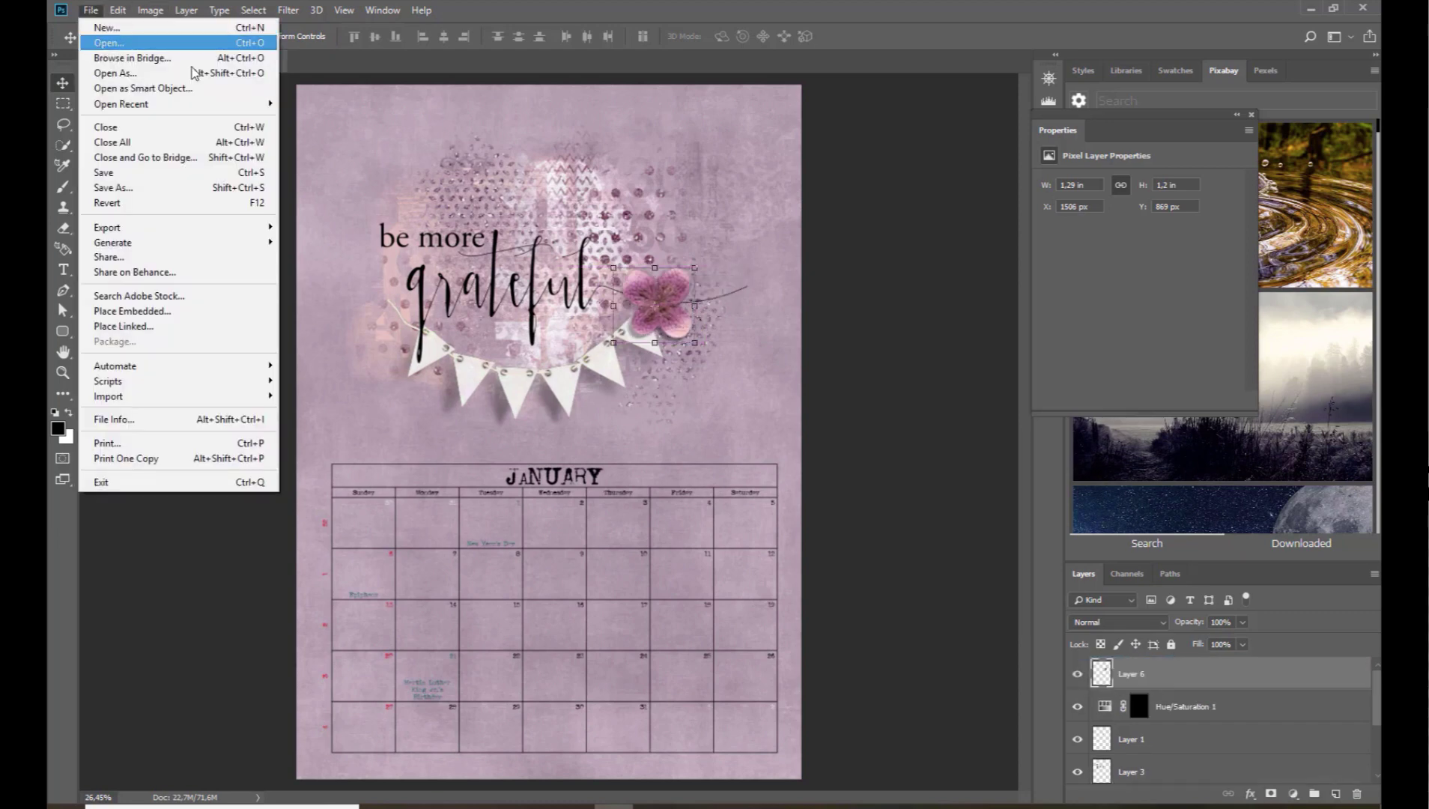
{"action": "left_click", "coordinate": [193, 73]}
{"action": "double_click", "coordinate": [654, 141]}
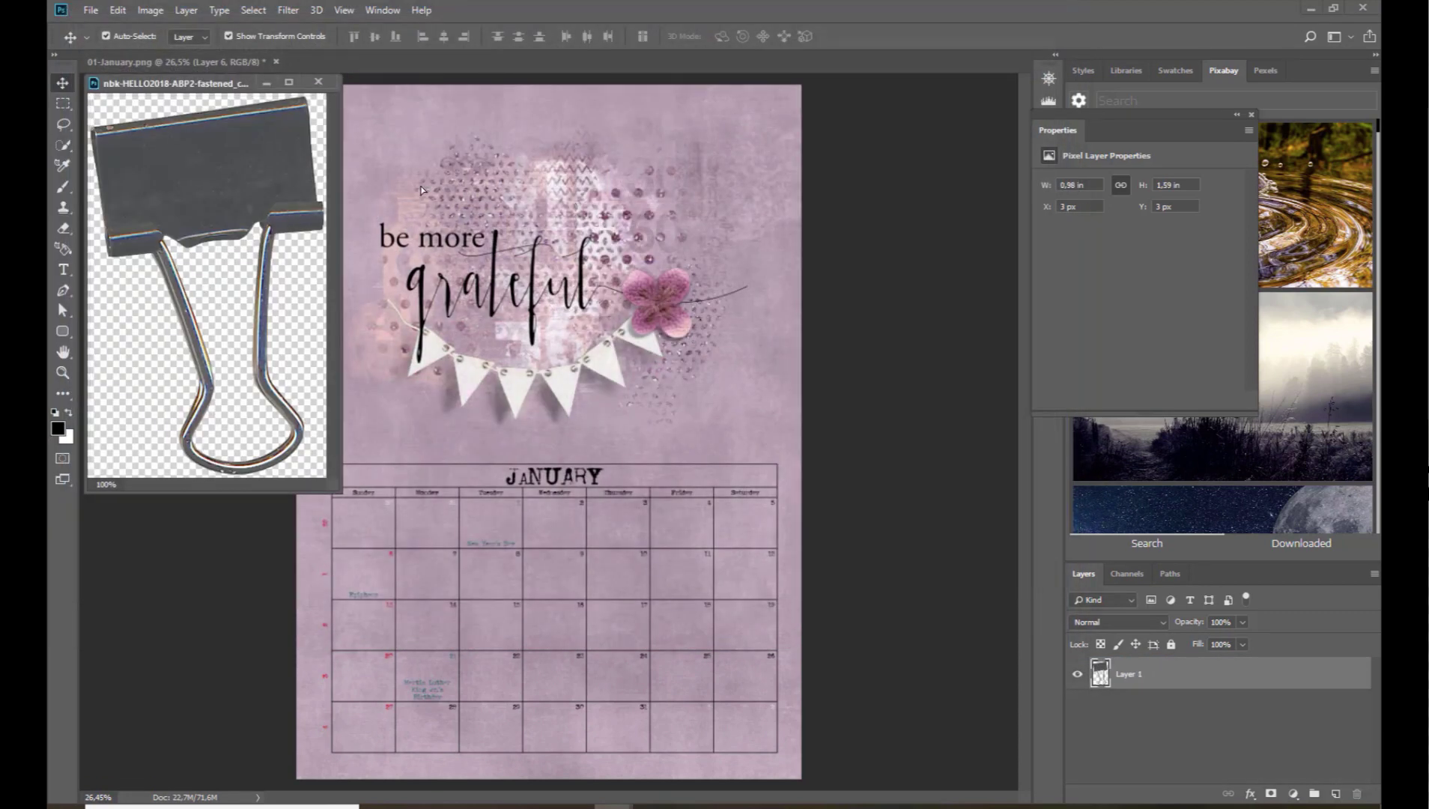
{"action": "left_click_drag", "start_coordinate": [421, 190], "coordinate": [625, 199]}
{"action": "left_click_drag", "start_coordinate": [670, 255], "coordinate": [641, 96]}
{"action": "left_click", "coordinate": [767, 37]}
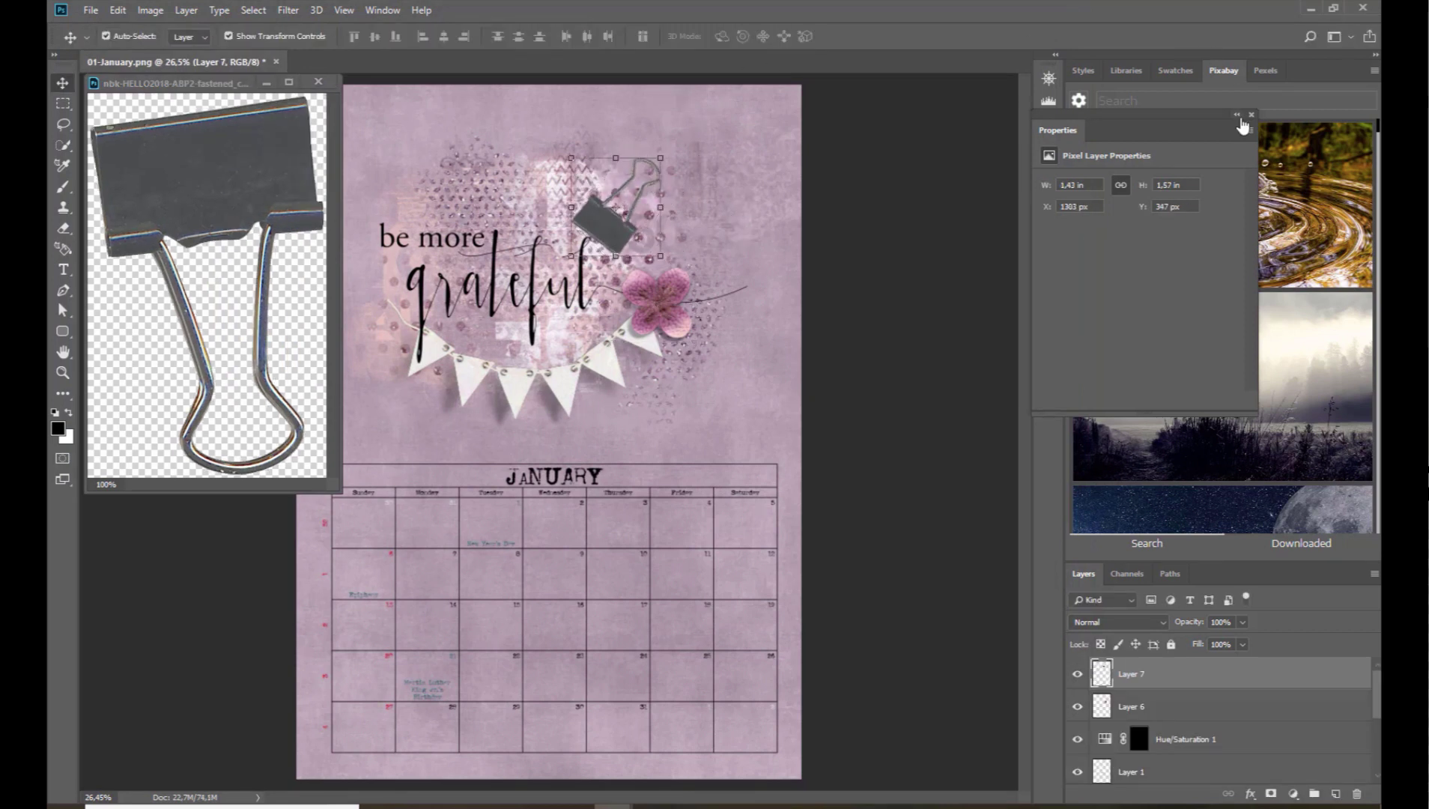
Apply the "eigener sch..." drop shadow style from the library to the clip and reposition it, tilted, over the flower
{"action": "left_click", "coordinate": [1252, 116]}
{"action": "left_click", "coordinate": [1126, 70]}
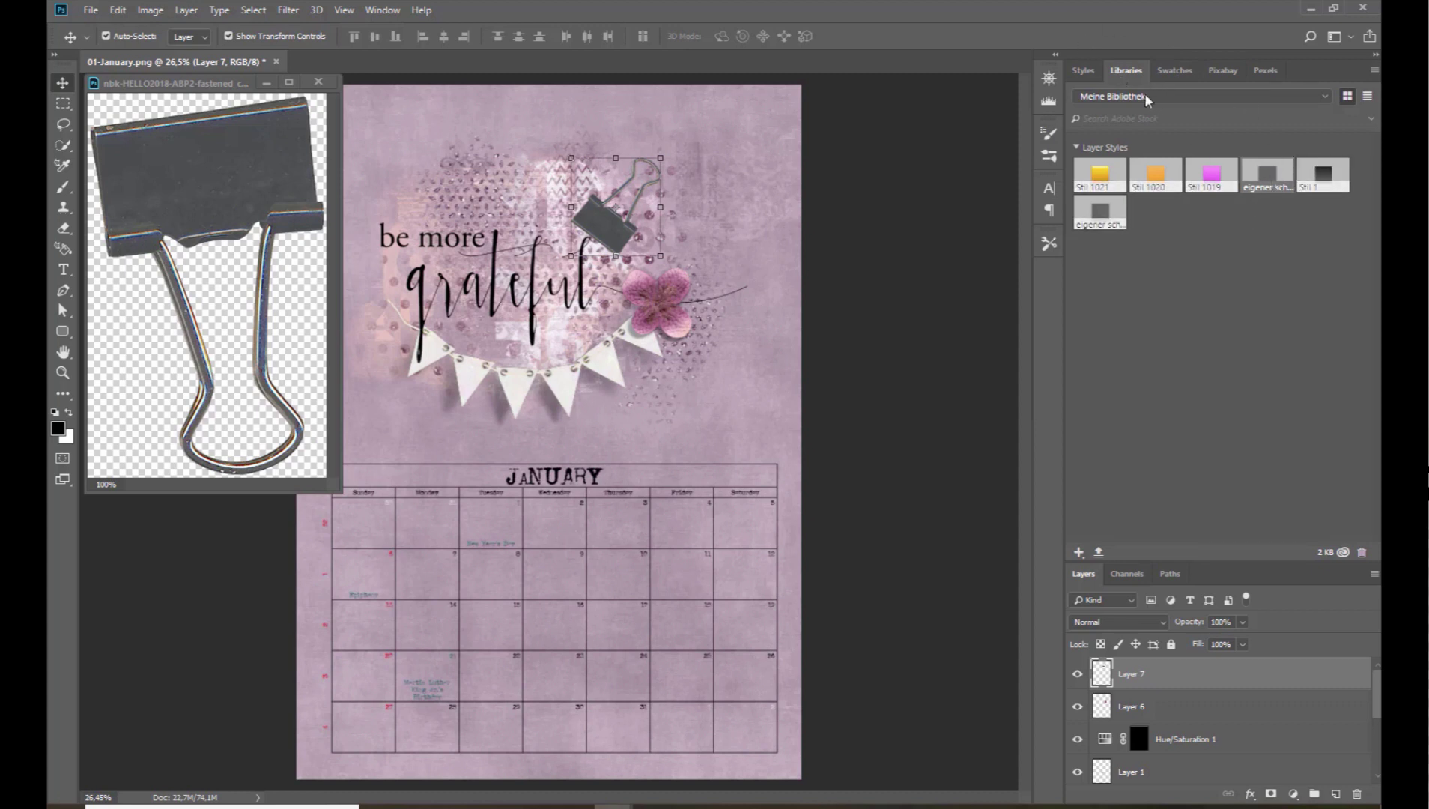
{"action": "left_click", "coordinate": [1263, 182]}
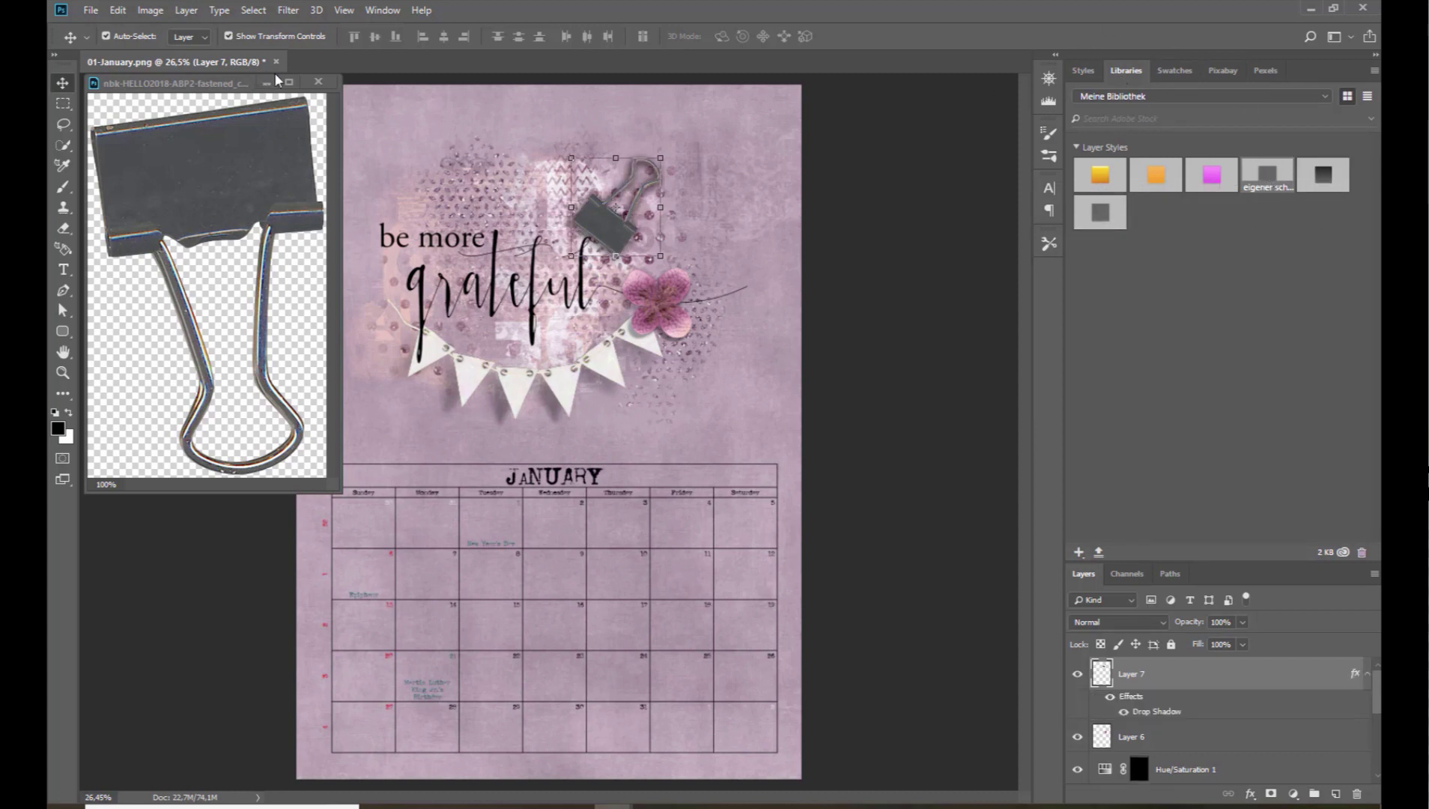
{"action": "left_click", "coordinate": [318, 82]}
{"action": "left_click_drag", "start_coordinate": [636, 261], "coordinate": [744, 331]}
{"action": "left_click", "coordinate": [765, 36]}
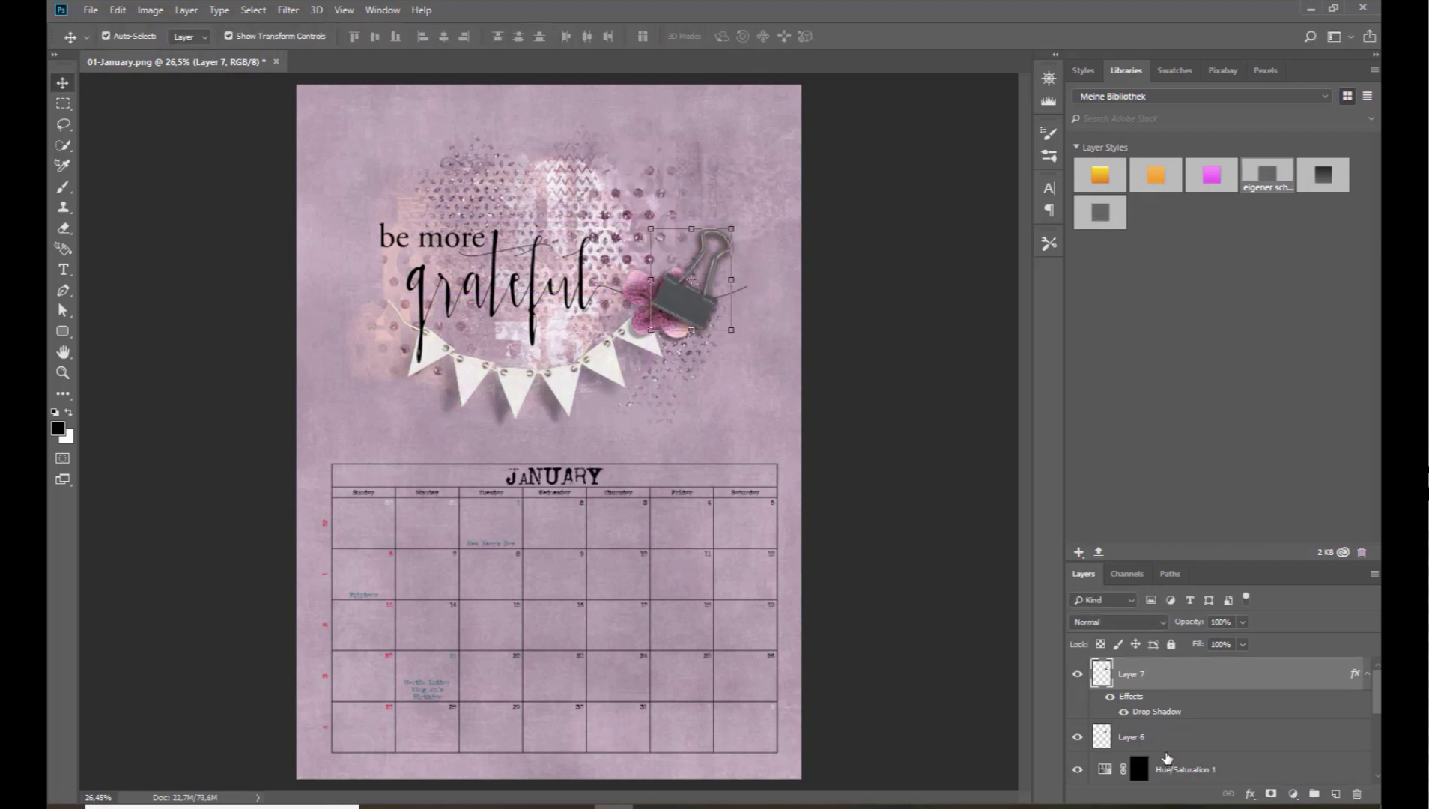
{"action": "double_click", "coordinate": [1160, 712]}
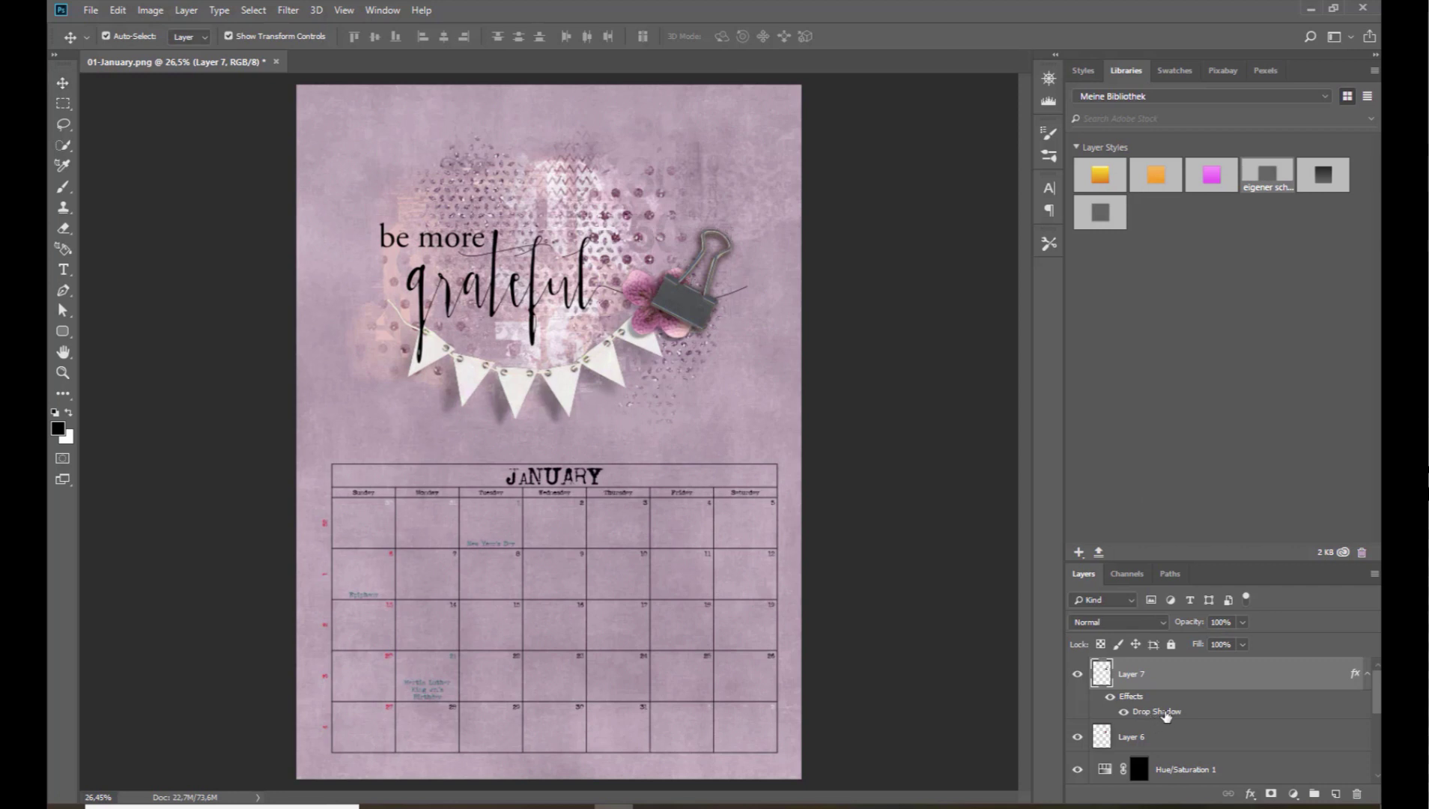
{"action": "mouse_move", "coordinate": [1048, 193]}
{"action": "left_mouse_down"}
{"action": "mouse_move", "coordinate": [1063, 195]}
{"action": "mouse_move", "coordinate": [1046, 212]}
{"action": "left_mouse_up"}
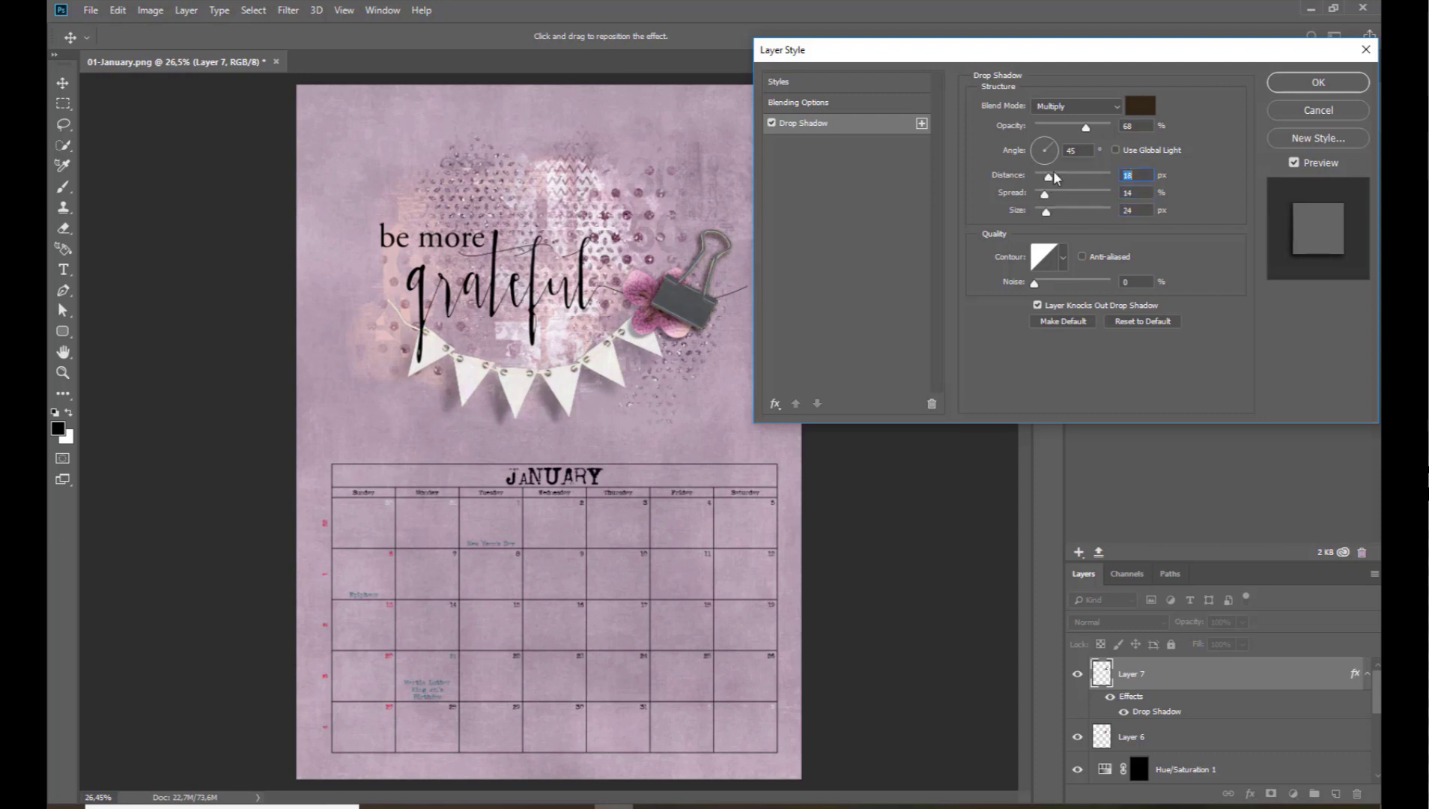
{"action": "left_click", "coordinate": [1364, 50]}
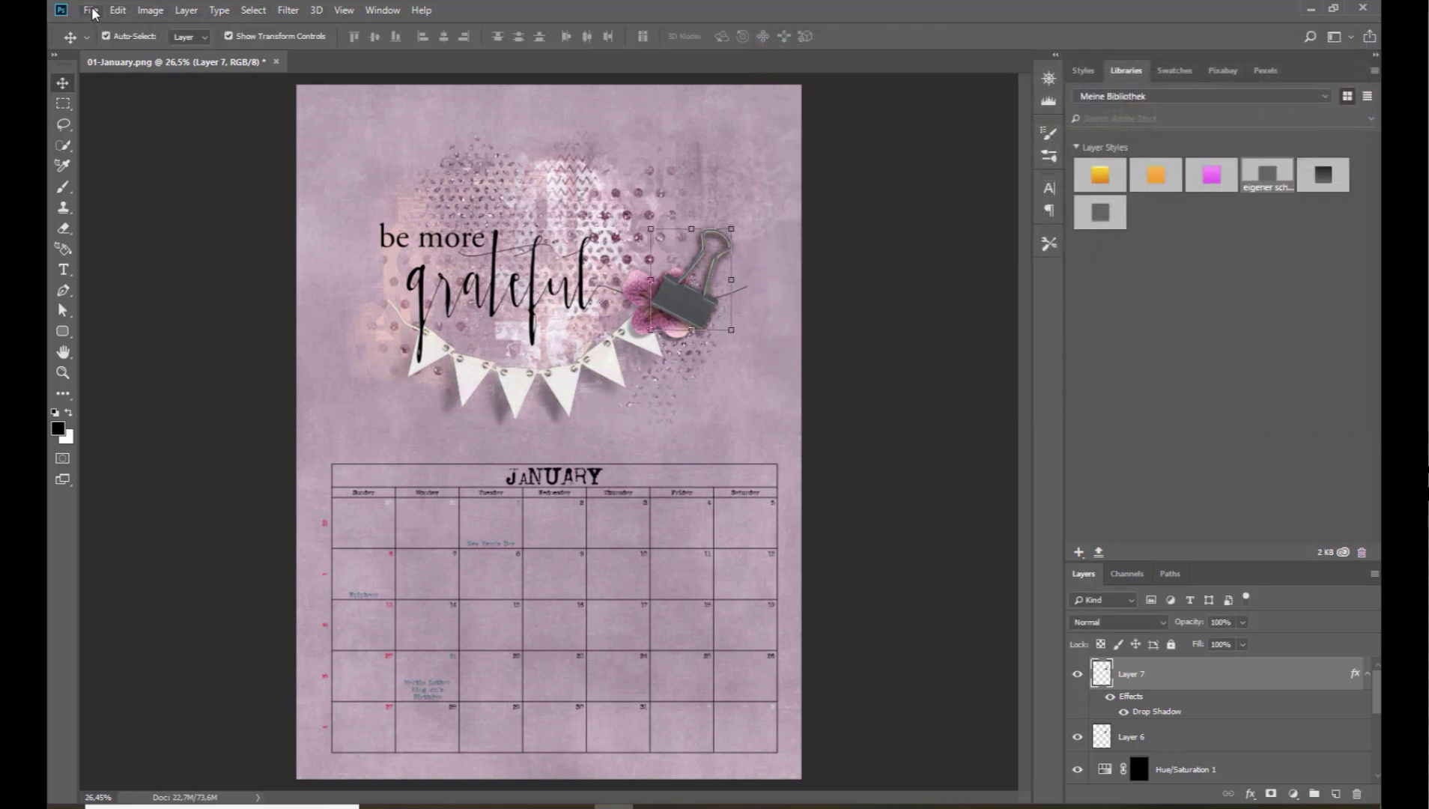
Open the pink note nbk-HELLO2018-TagIt-37.png from the nbk-HELLO2018-TagIt folder
{"action": "left_click", "coordinate": [90, 9]}
{"action": "left_click", "coordinate": [105, 43]}
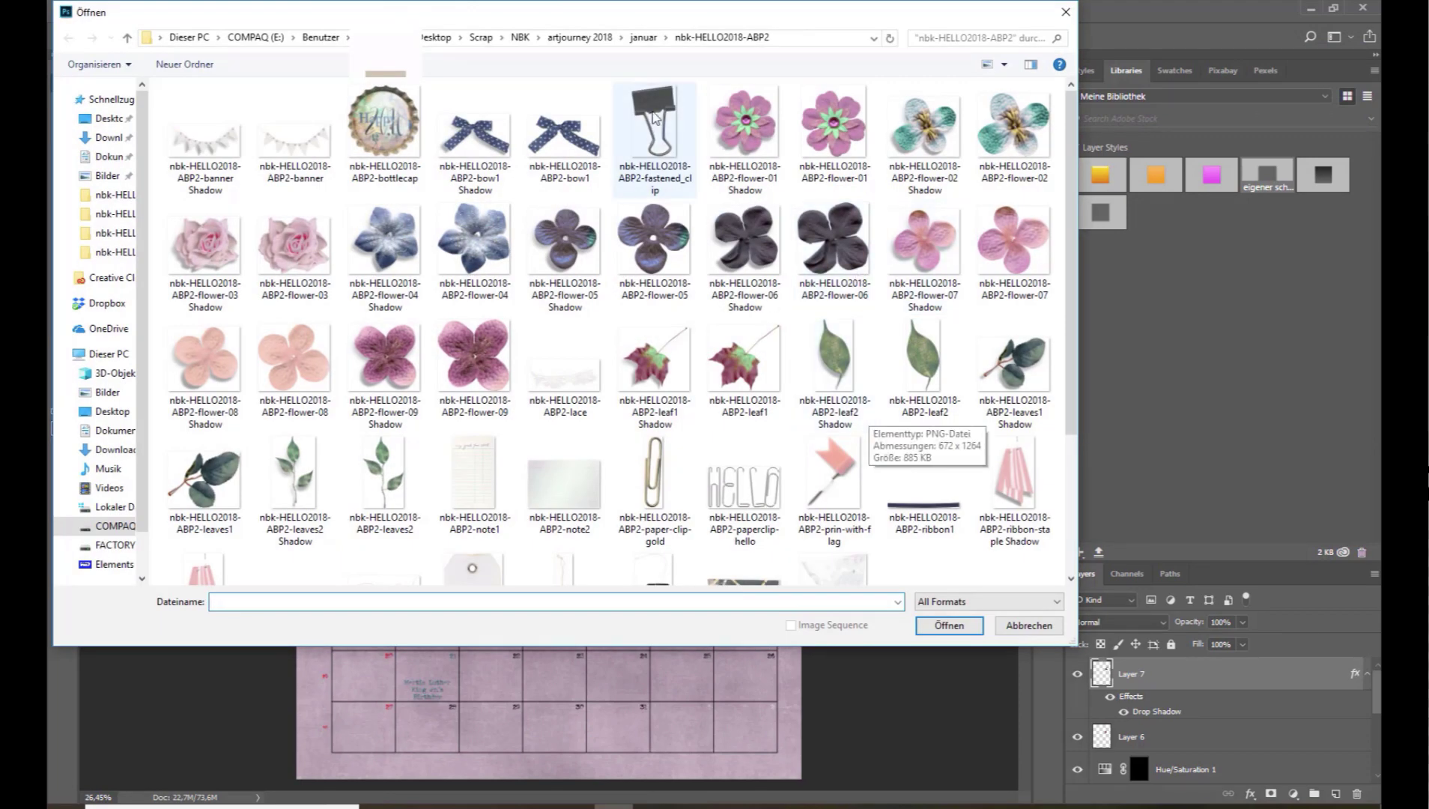
{"action": "left_click", "coordinate": [642, 39]}
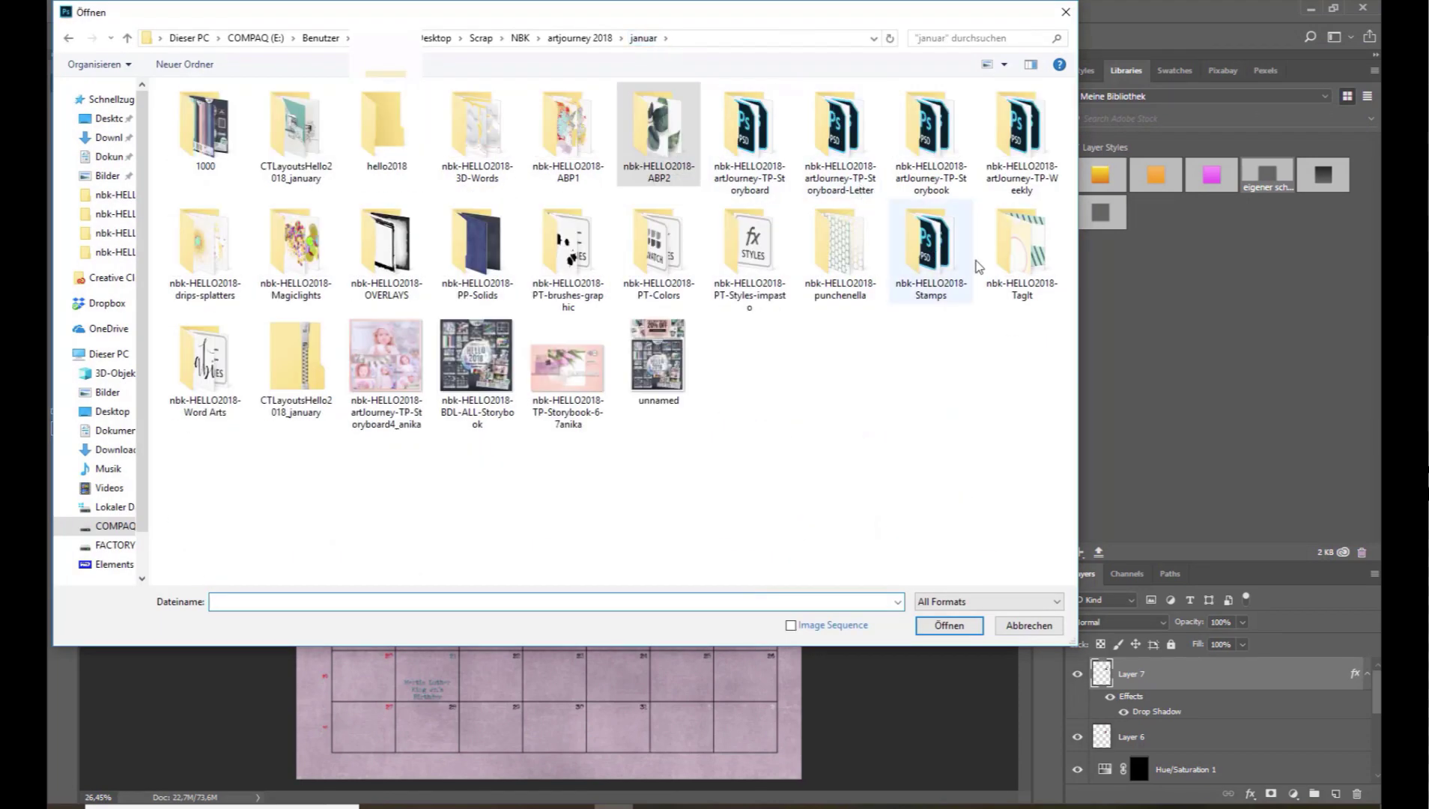
{"action": "double_click", "coordinate": [1019, 244]}
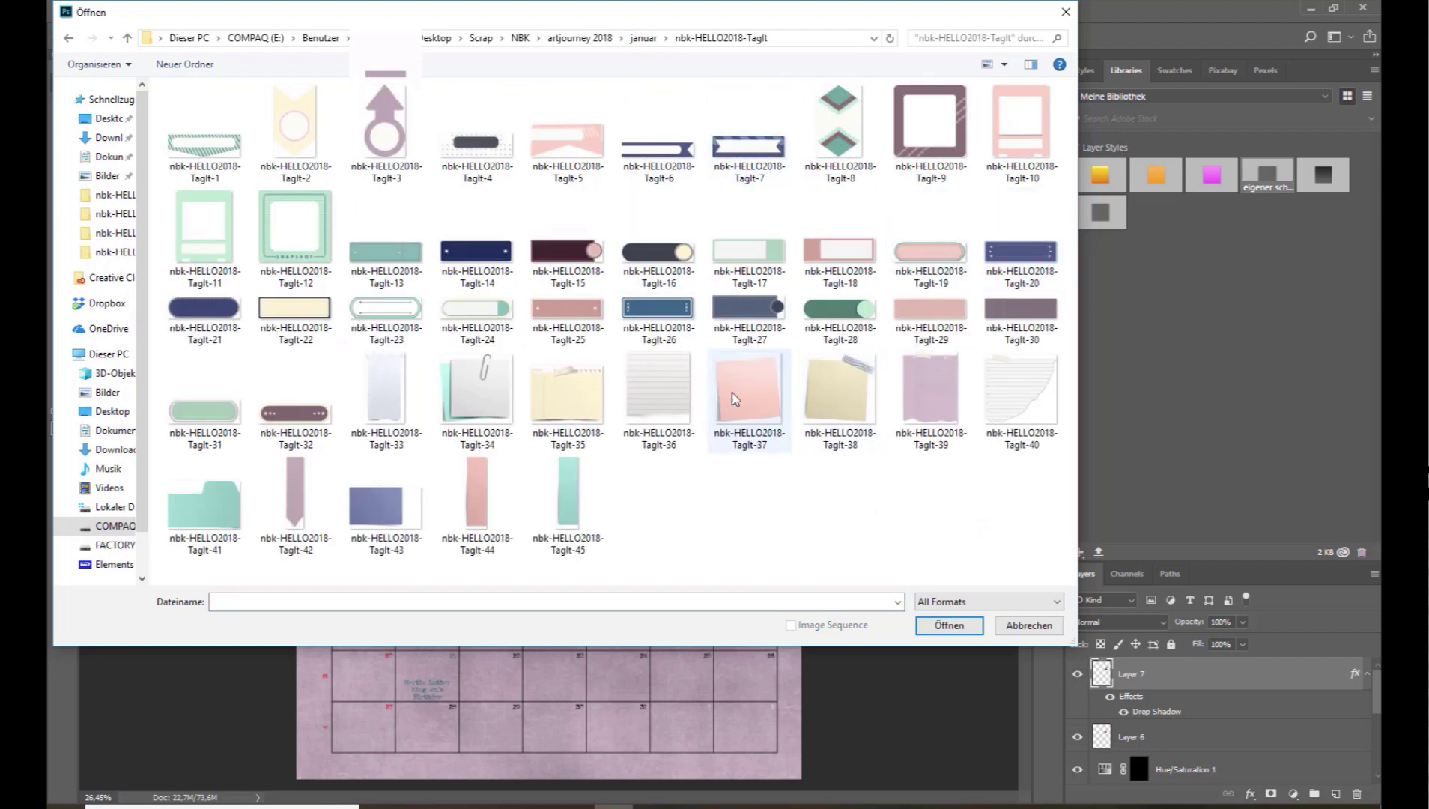
{"action": "left_click", "coordinate": [769, 395]}
{"action": "double_click", "coordinate": [770, 396]}
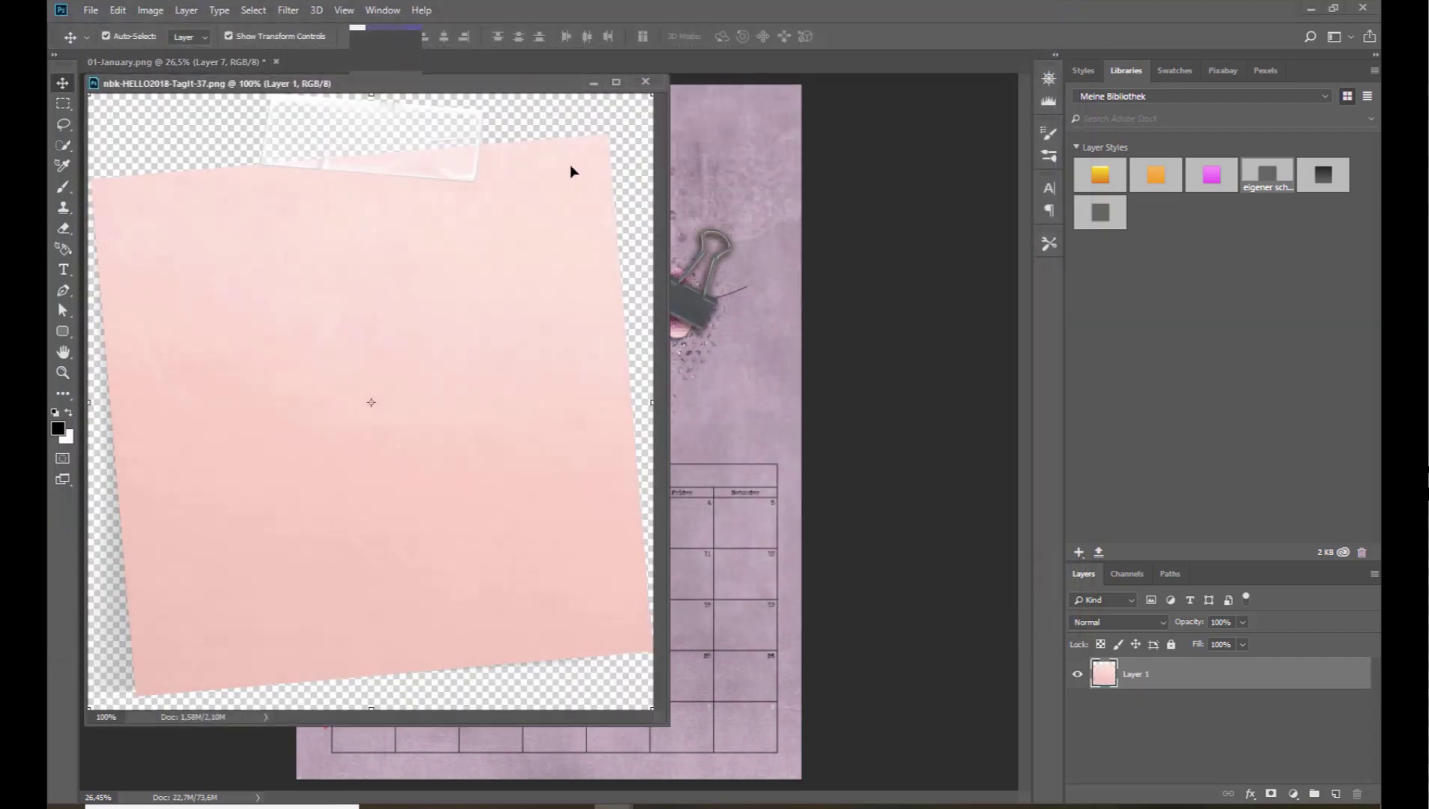
Place the pink note above the clip at a reduced size and apply the "eigener sch..." drop shadow style
{"action": "left_click_drag", "start_coordinate": [574, 169], "coordinate": [708, 233]}
{"action": "left_click_drag", "start_coordinate": [761, 295], "coordinate": [708, 243]}
{"action": "left_click", "coordinate": [775, 36]}
{"action": "left_click", "coordinate": [1263, 195]}
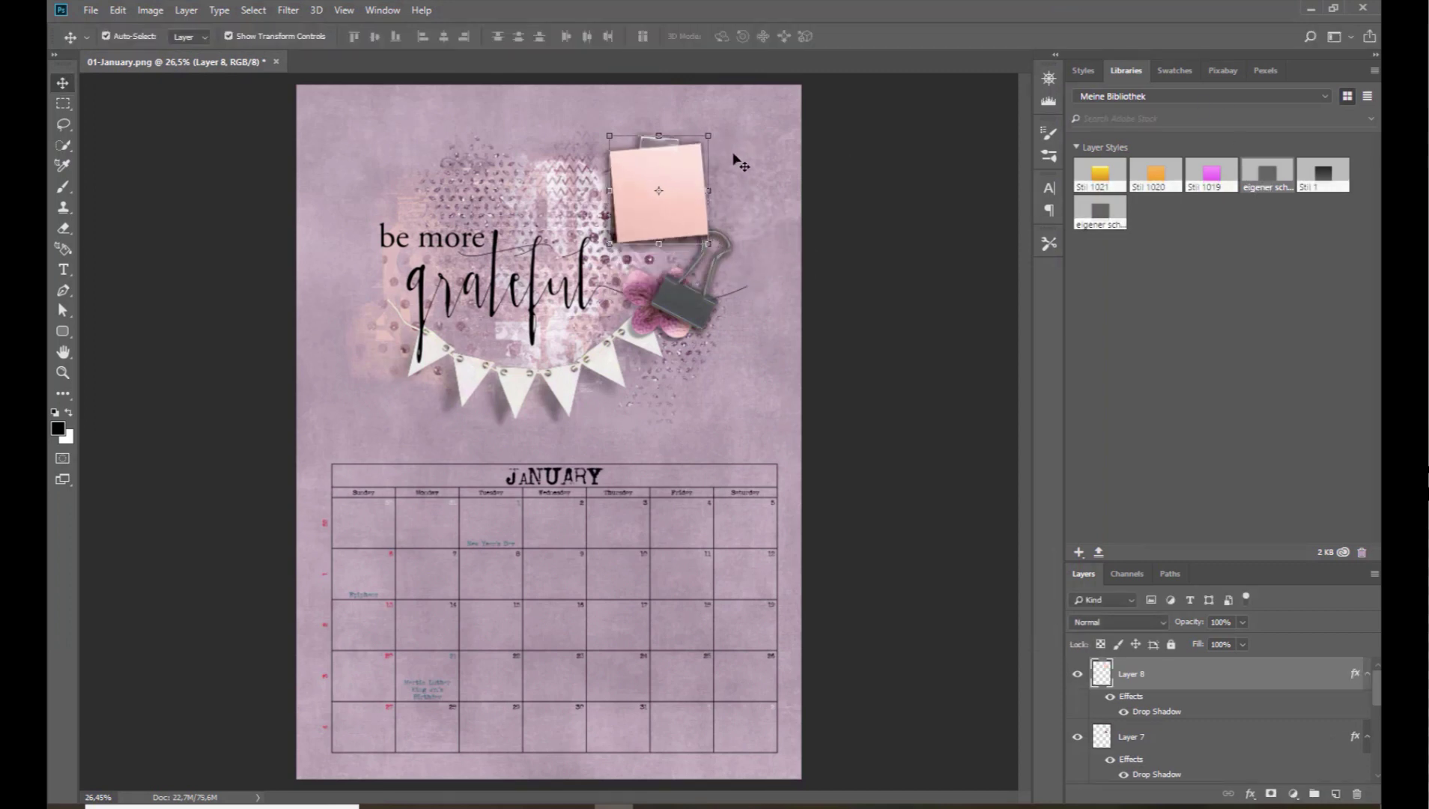
Tuck the pink note under the clip with its layer below the clip's, and shift the flower slightly left
{"action": "left_click_drag", "start_coordinate": [700, 164], "coordinate": [737, 321]}
{"action": "left_click_drag", "start_coordinate": [1158, 683], "coordinate": [1158, 778]}
{"action": "left_click_drag", "start_coordinate": [704, 344], "coordinate": [700, 339]}
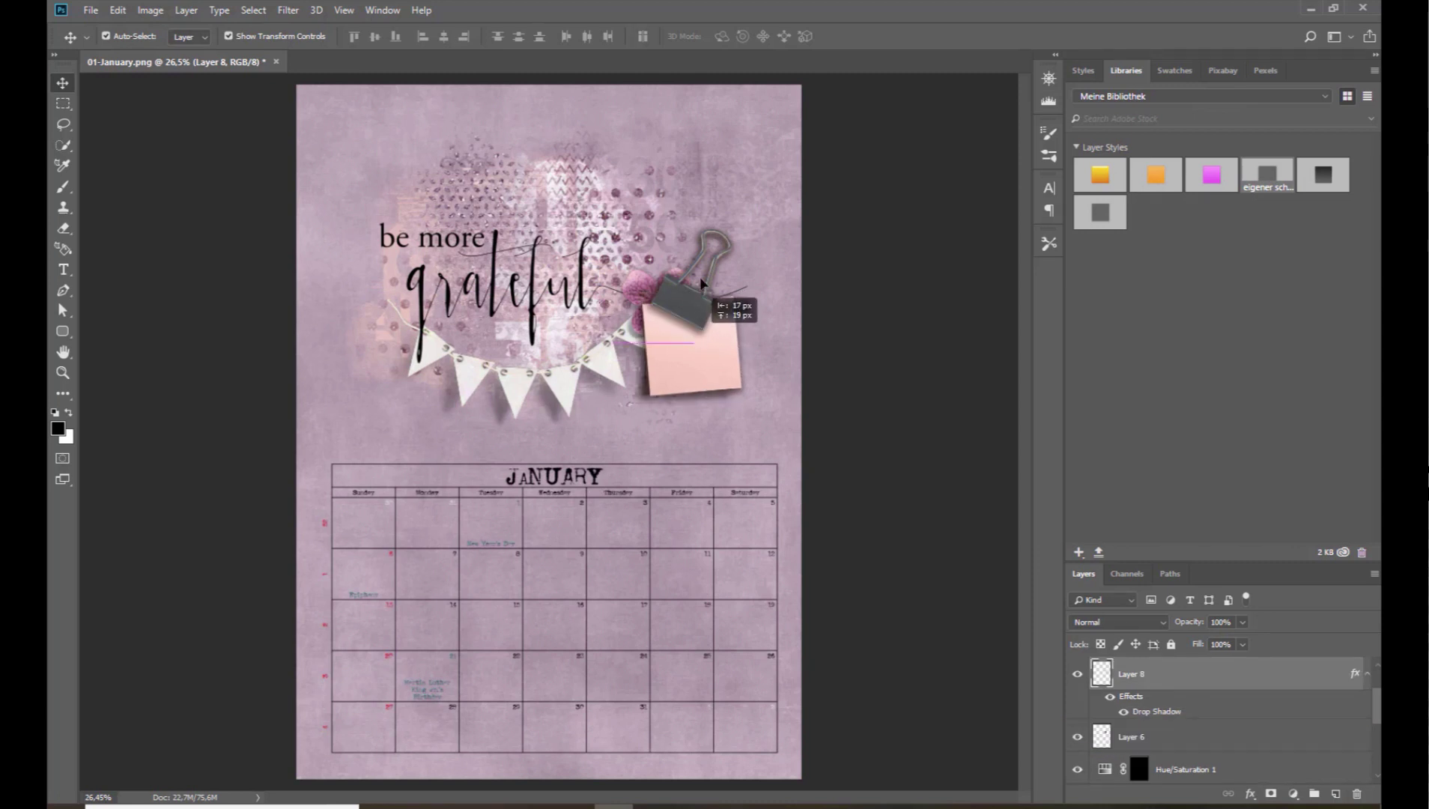
{"action": "left_click", "coordinate": [640, 287]}
{"action": "left_click_drag", "start_coordinate": [639, 284], "coordinate": [628, 287]}
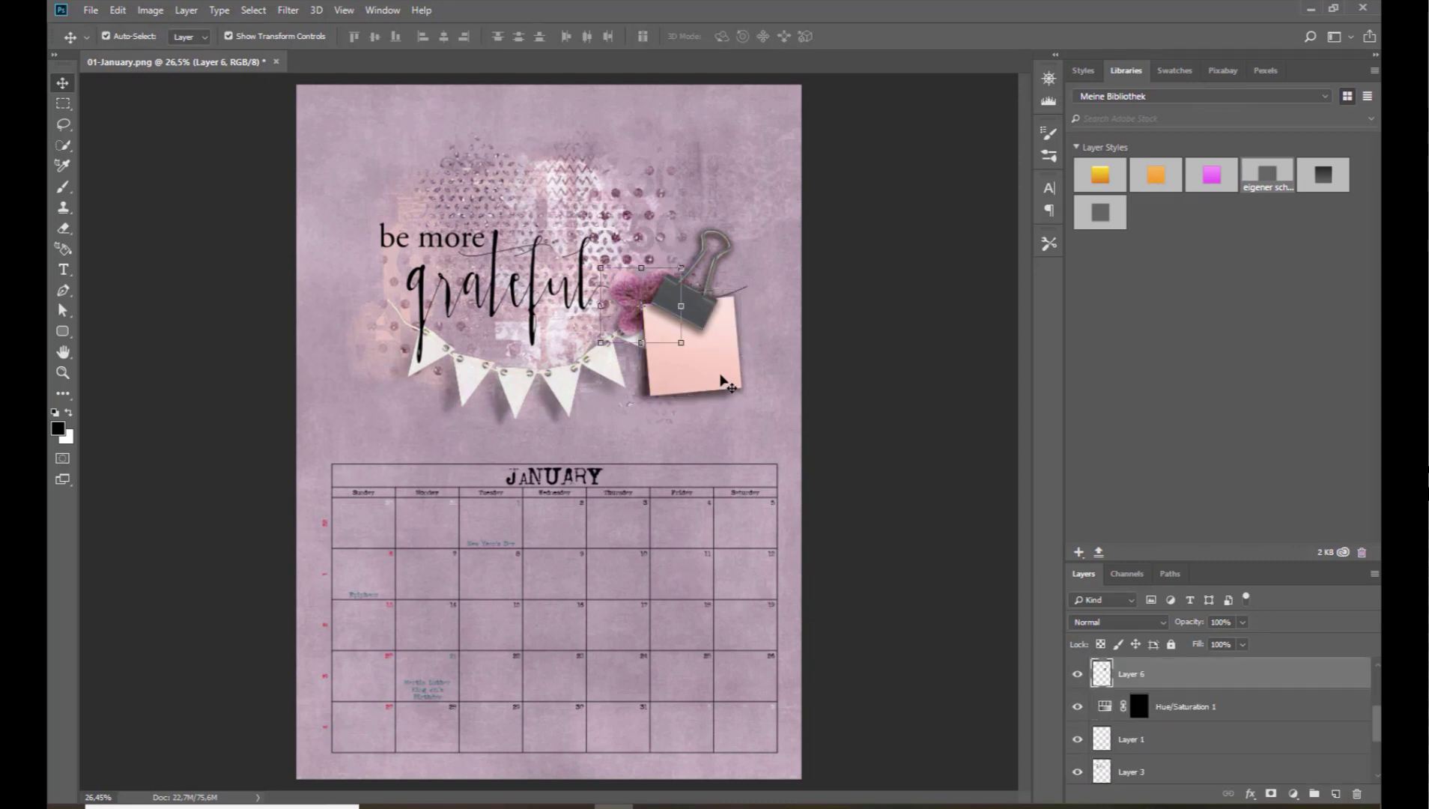
Scale the pink note to about 88% and keep it hanging from the clip
{"action": "left_click", "coordinate": [693, 352]}
{"action": "left_click_drag", "start_coordinate": [741, 346], "coordinate": [728, 360]}
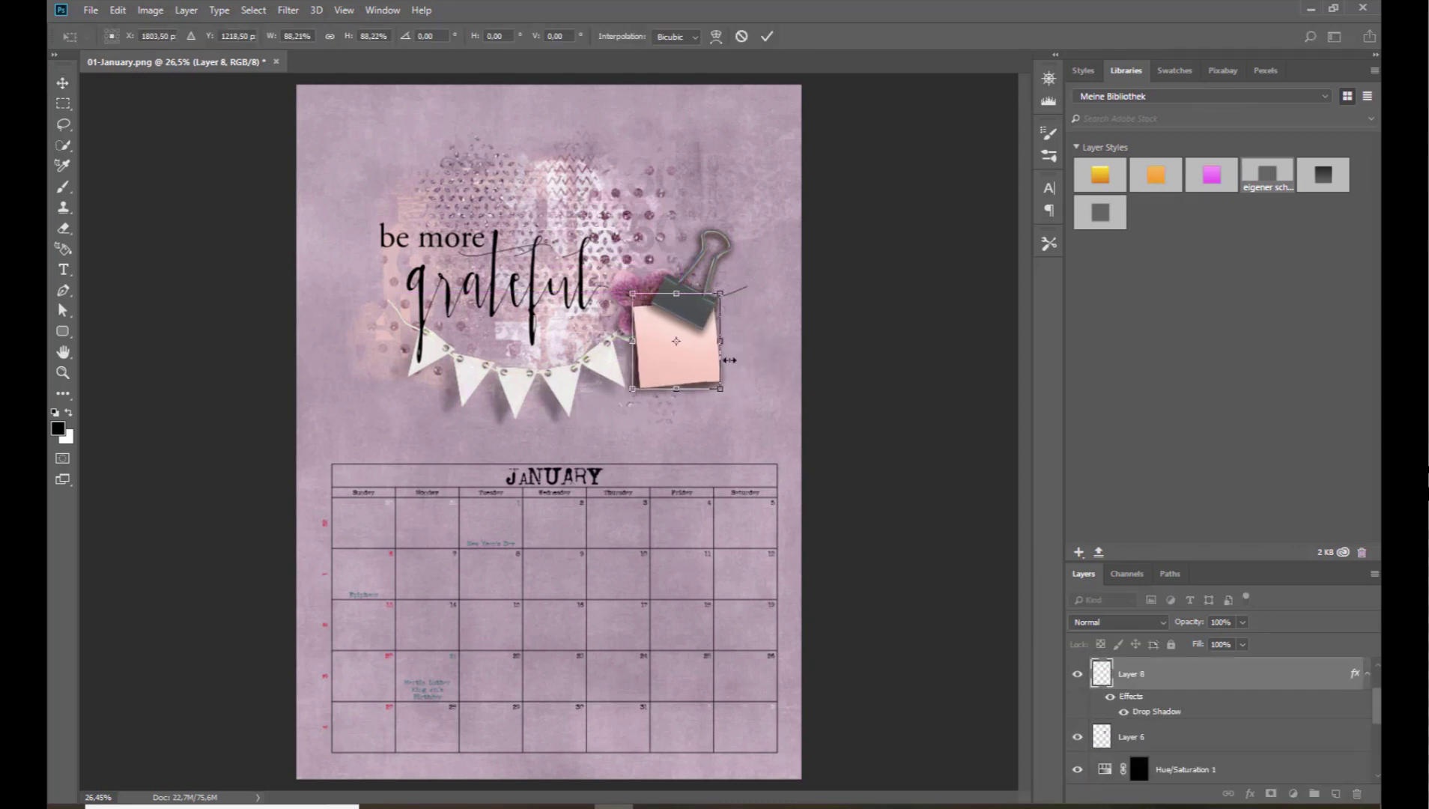
{"action": "left_click", "coordinate": [767, 37]}
Open the striped graphic nbk-HELLO2018-PT-brushes-graphic9.png from the nbk-HELLO2018-PT-brushes-graphic folder
{"action": "left_click", "coordinate": [89, 10]}
{"action": "left_click", "coordinate": [112, 40]}
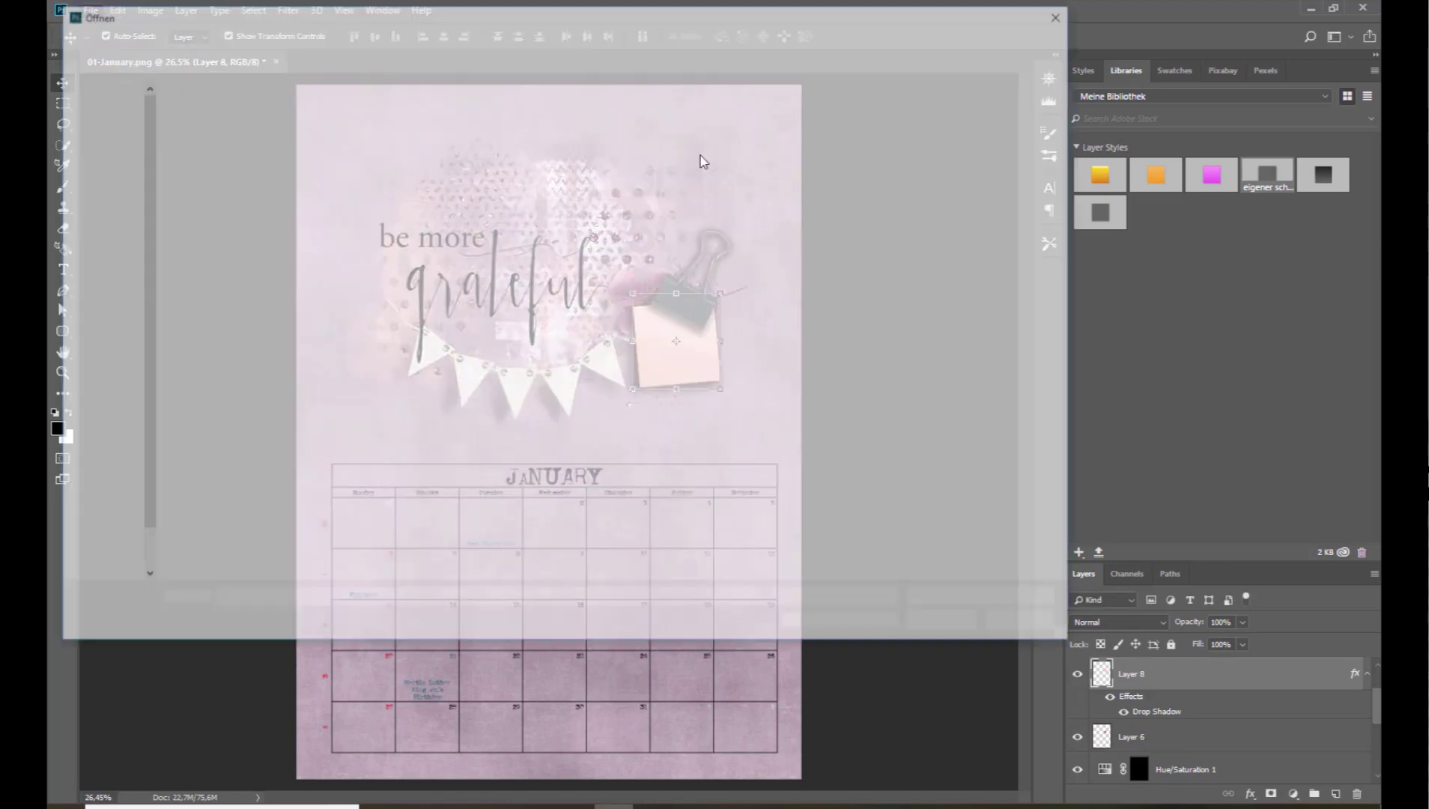
{"action": "double_click", "coordinate": [560, 254]}
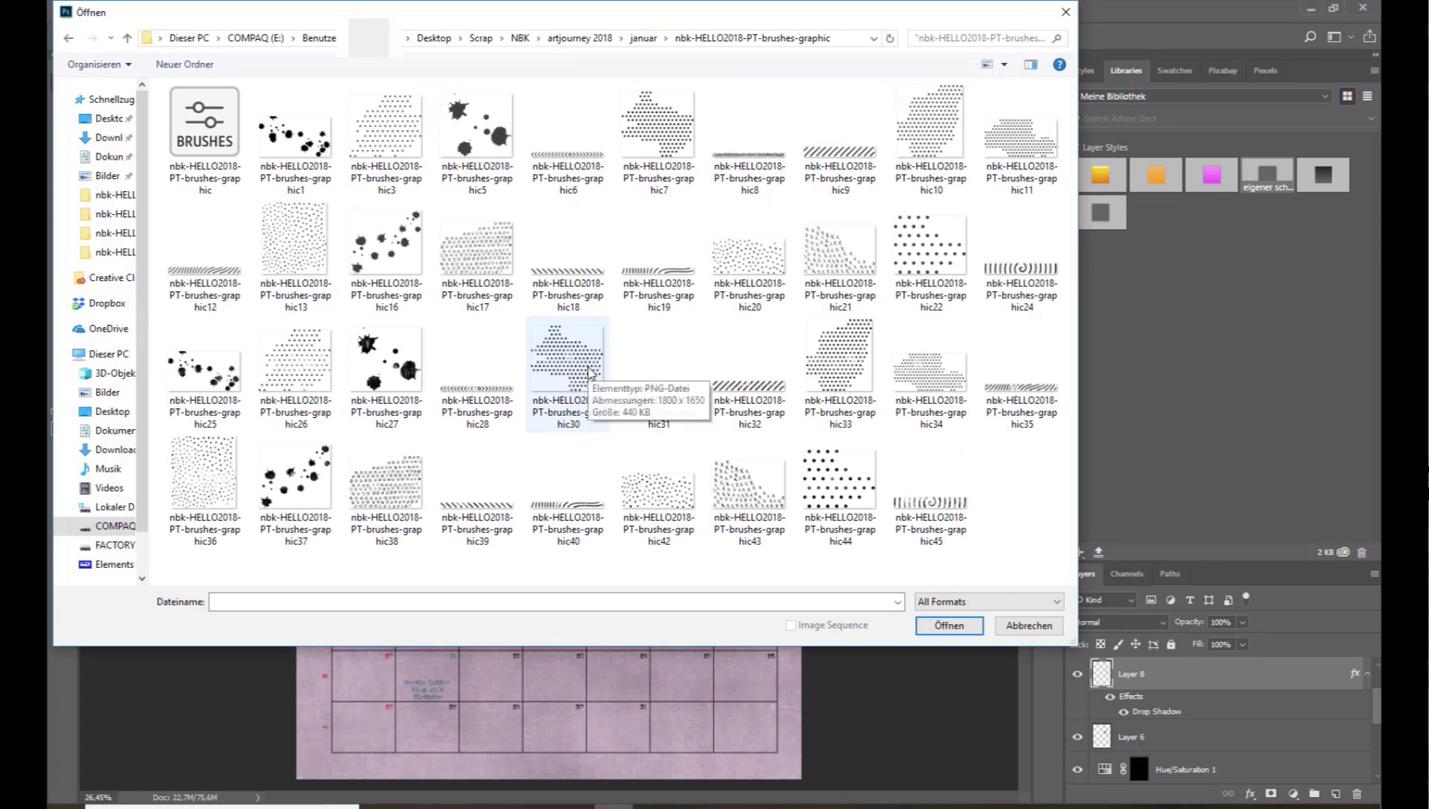
{"action": "double_click", "coordinate": [839, 146]}
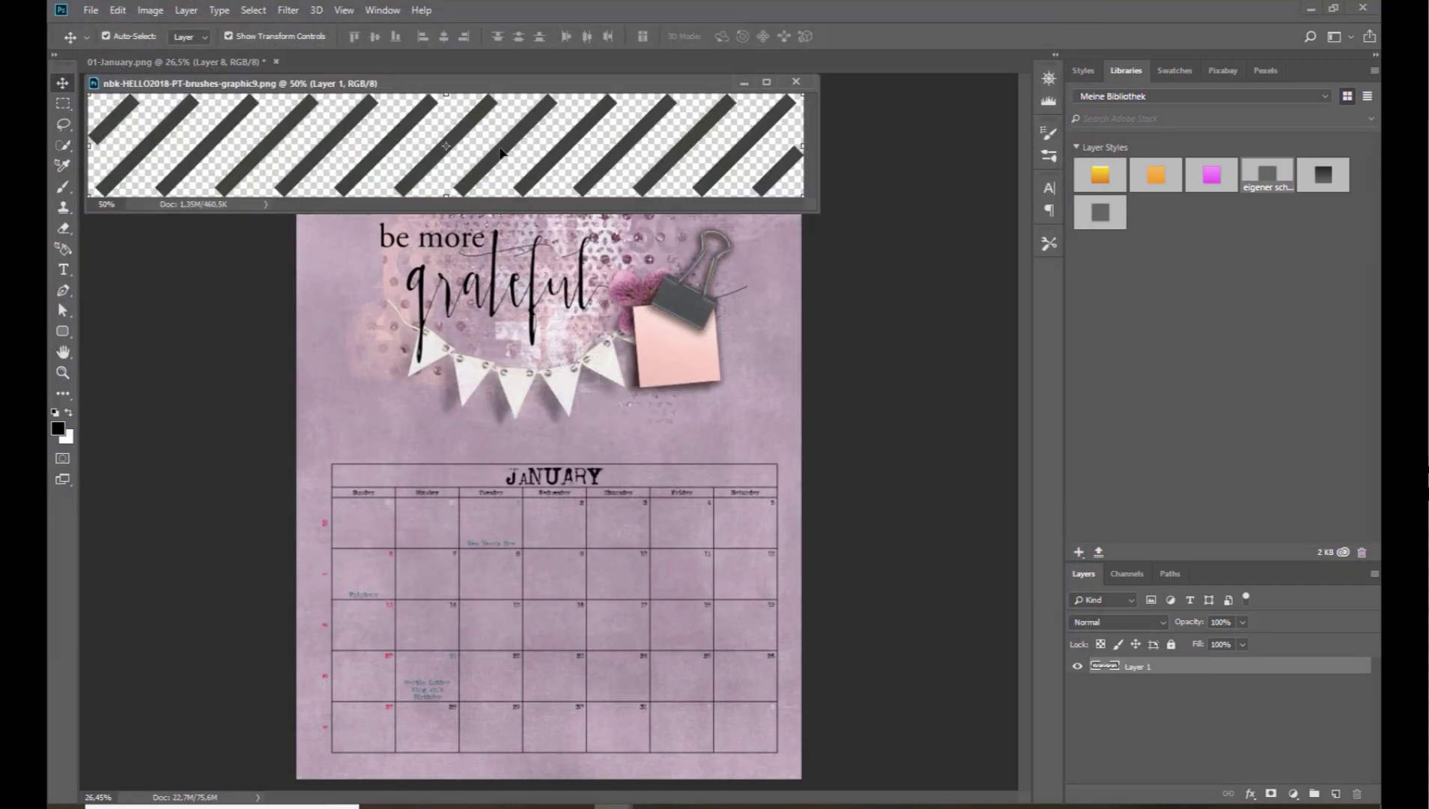
Place the striped graphic, scaled down, below the calendar grid so it runs off the page's bottom edge, and close its source file
{"action": "left_click_drag", "start_coordinate": [499, 152], "coordinate": [652, 758]}
{"action": "left_click", "coordinate": [796, 80]}
{"action": "key", "text": "ctrl+t"}
{"action": "left_click_drag", "start_coordinate": [735, 725], "coordinate": [658, 736]}
{"action": "left_click", "coordinate": [767, 36]}
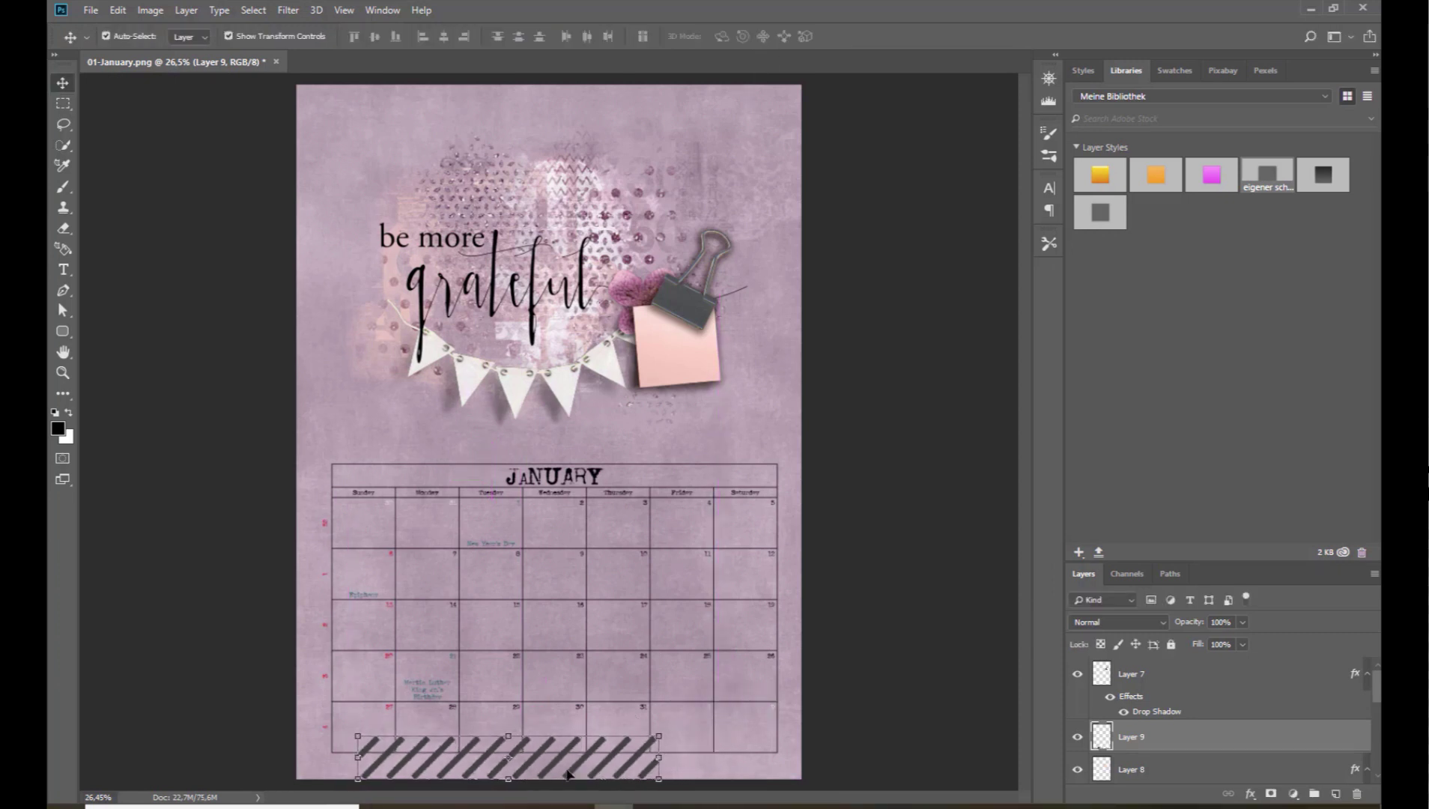
{"action": "left_click_drag", "start_coordinate": [558, 761], "coordinate": [602, 779]}
{"action": "left_click", "coordinate": [709, 179]}
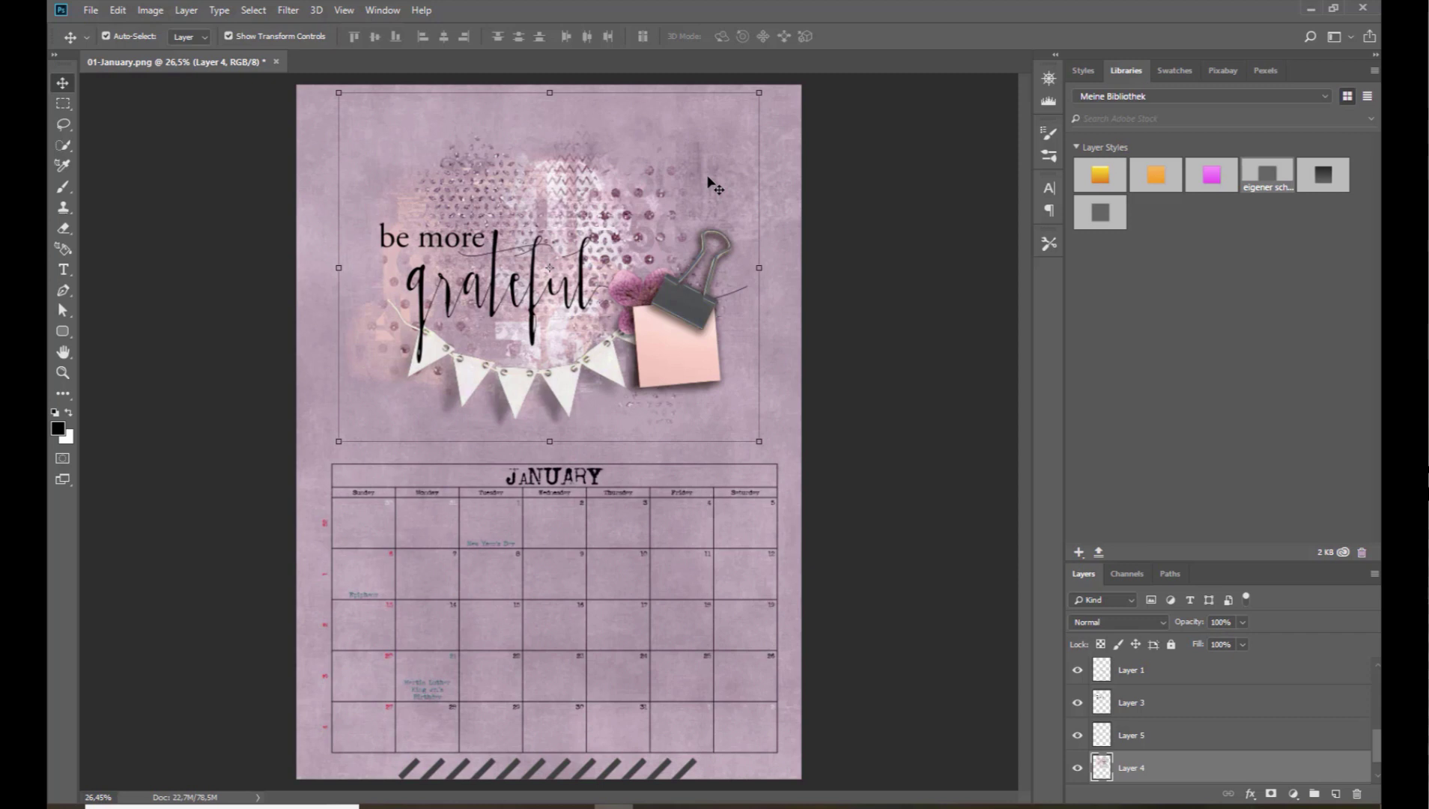